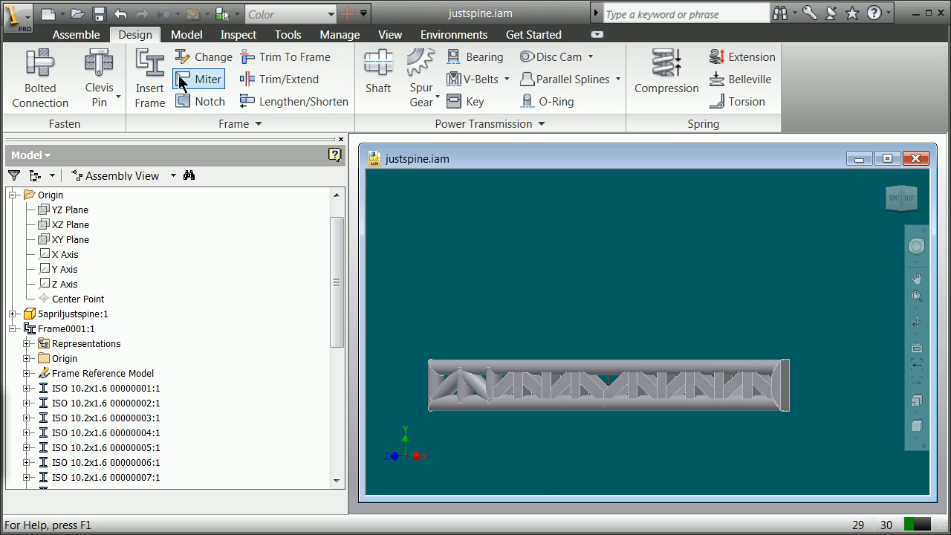
Step: Open the frame subassembly and its square diagonal brace on the +X side of the central V for in-place editing
scroll(587, 390, "down", 3)
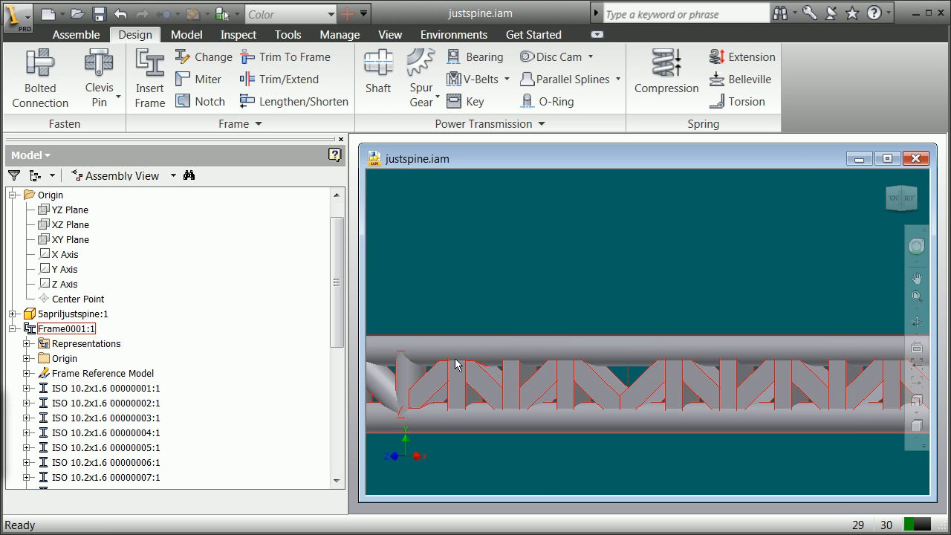
scroll(566, 334, "up", 4)
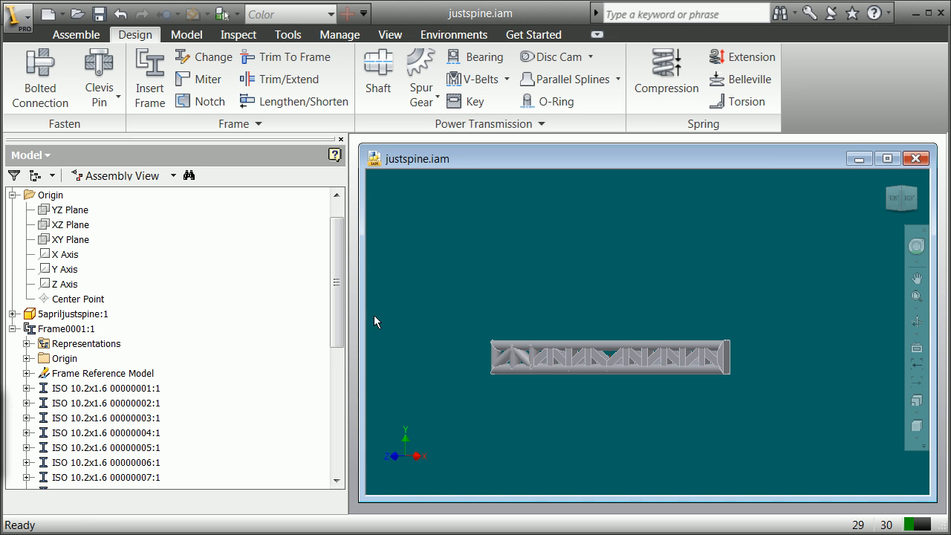
left_click_drag(335, 304, 279, 324)
scroll(629, 370, "down", 5)
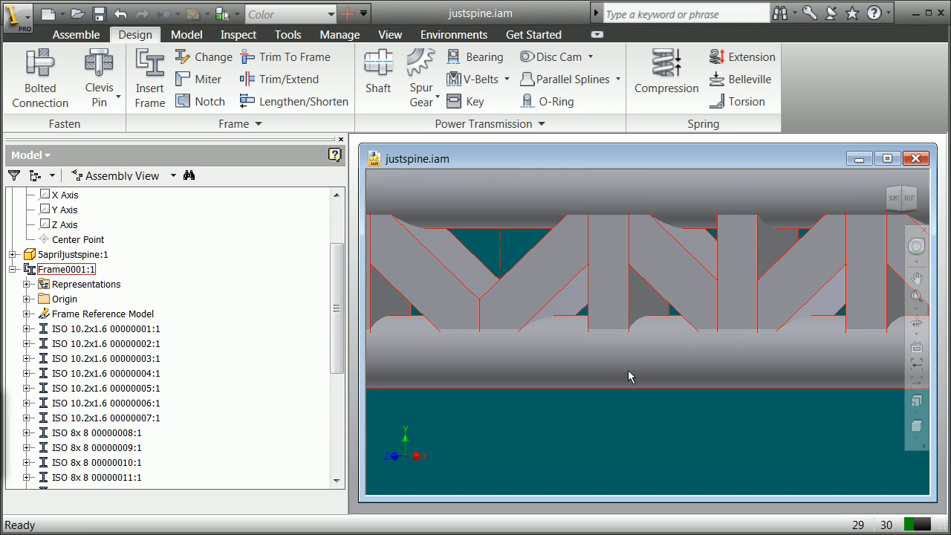
left_click(579, 330)
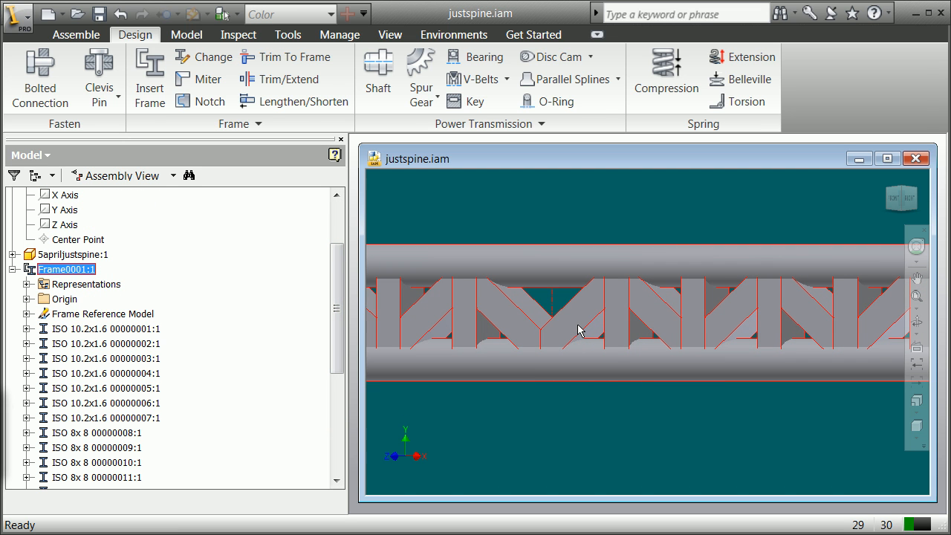
double_click(579, 330)
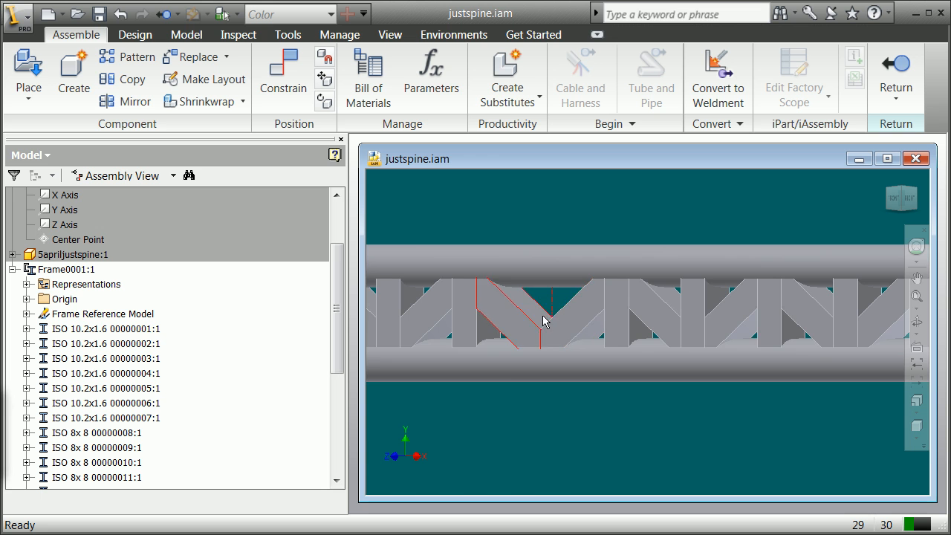
scroll(559, 321, "up", 5)
scroll(560, 321, "down", 5)
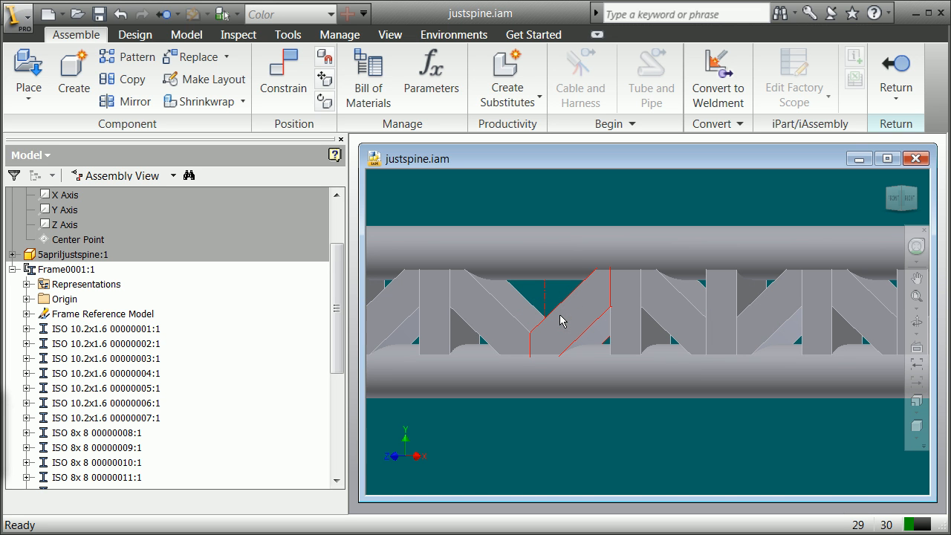
double_click(567, 316)
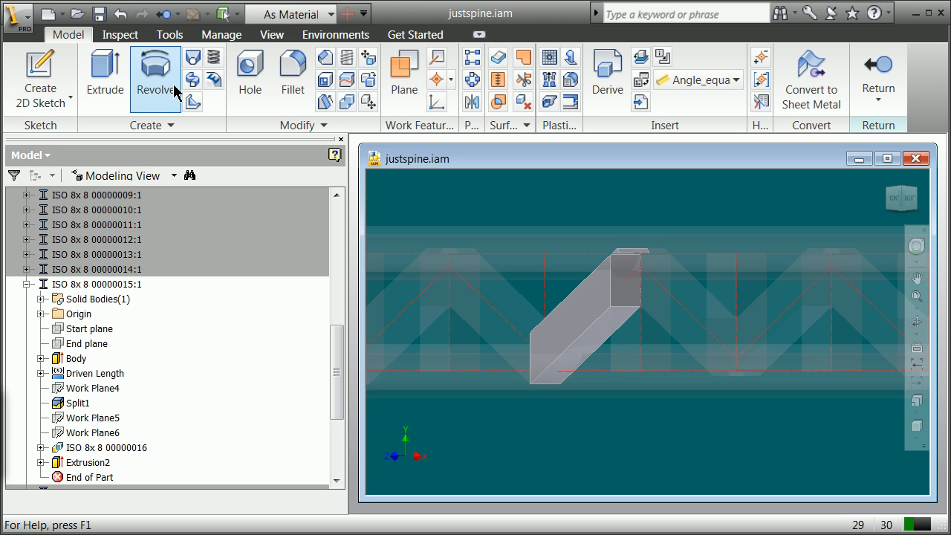
Step: Sketch a circle on the diagonal brace's front face, near the middle of its width, and finish the sketch
left_click(52, 87)
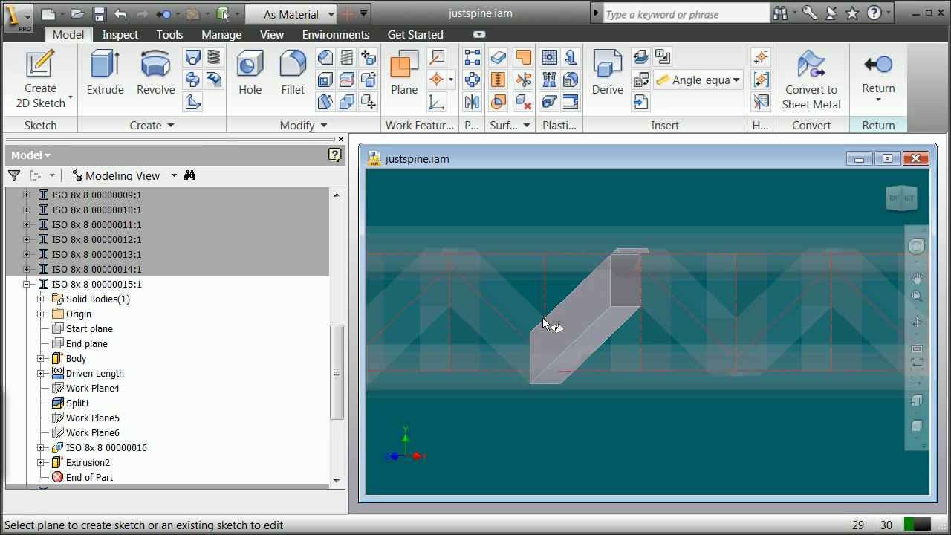
left_click(577, 334)
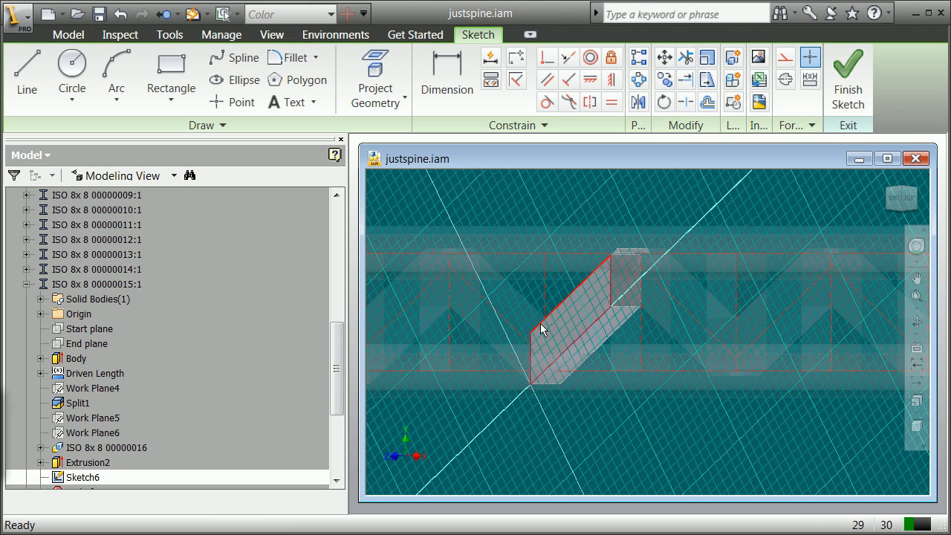
left_click(72, 75)
scroll(645, 321, "up", 5)
left_click(521, 286)
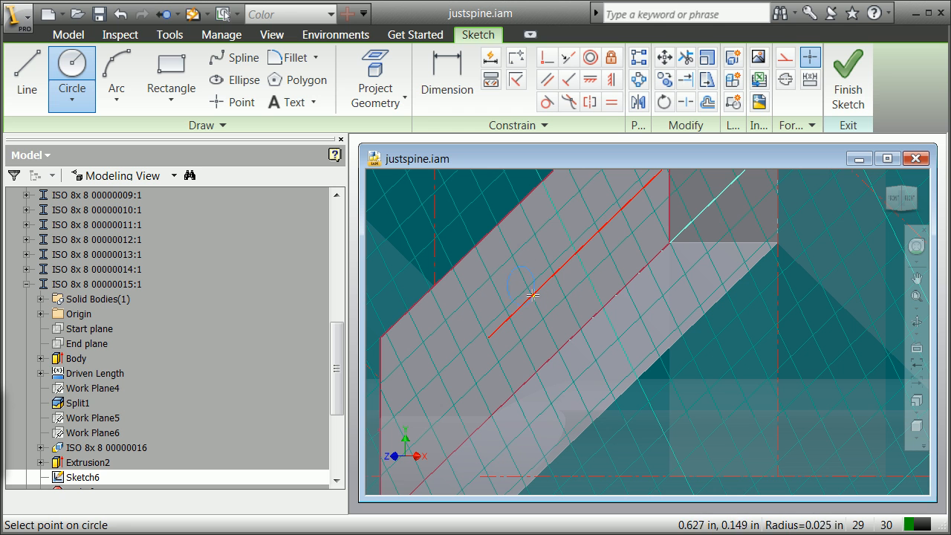
left_click(554, 306)
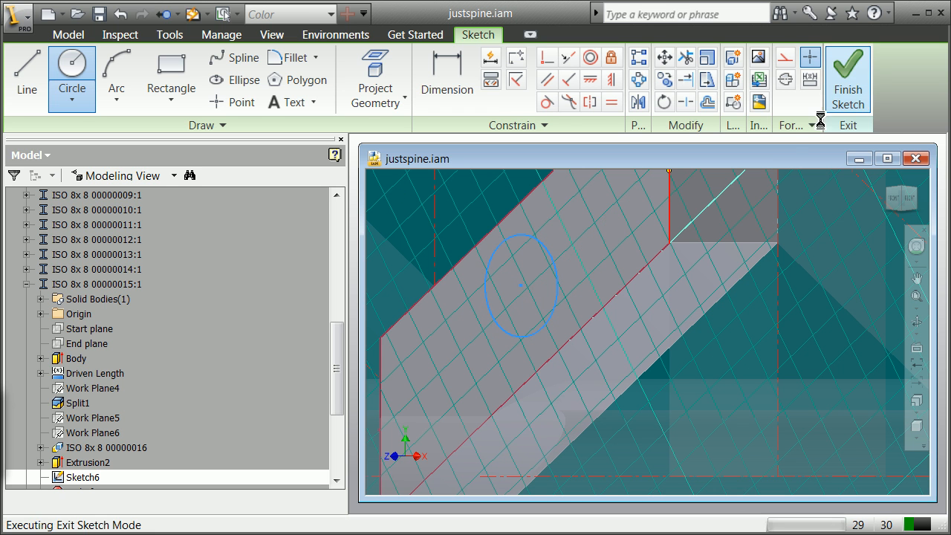
left_click(848, 93)
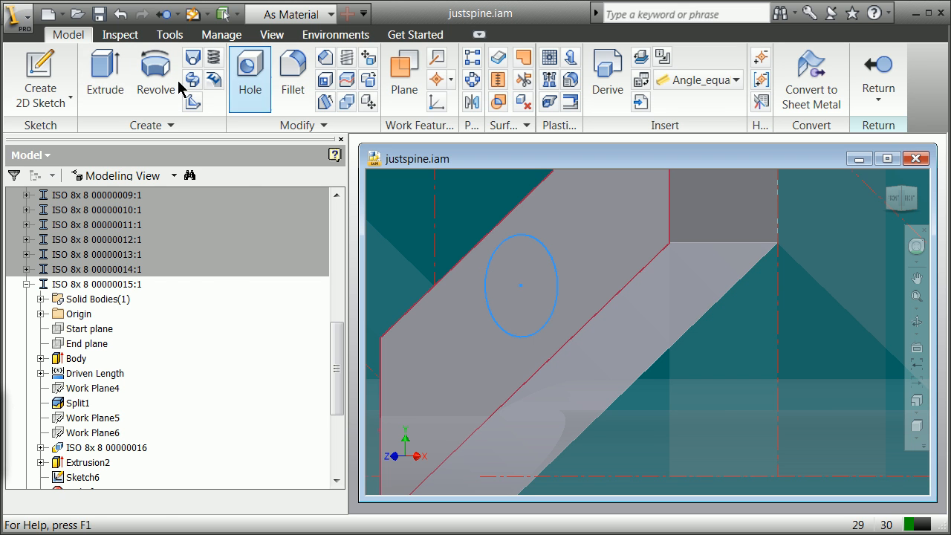
Step: Extrude the circle as a cut 1 in deep in the reversed direction, into the diagonal brace
left_click(119, 77)
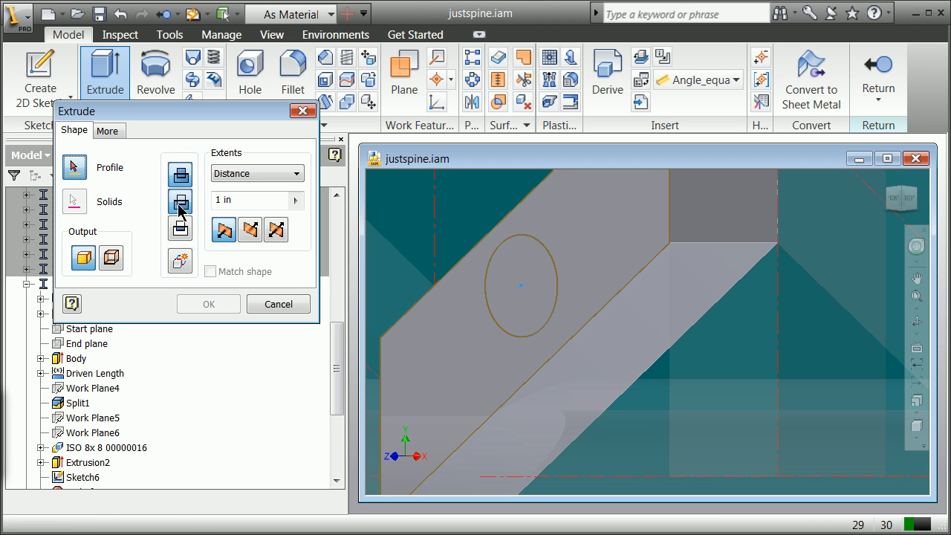
left_click(253, 235)
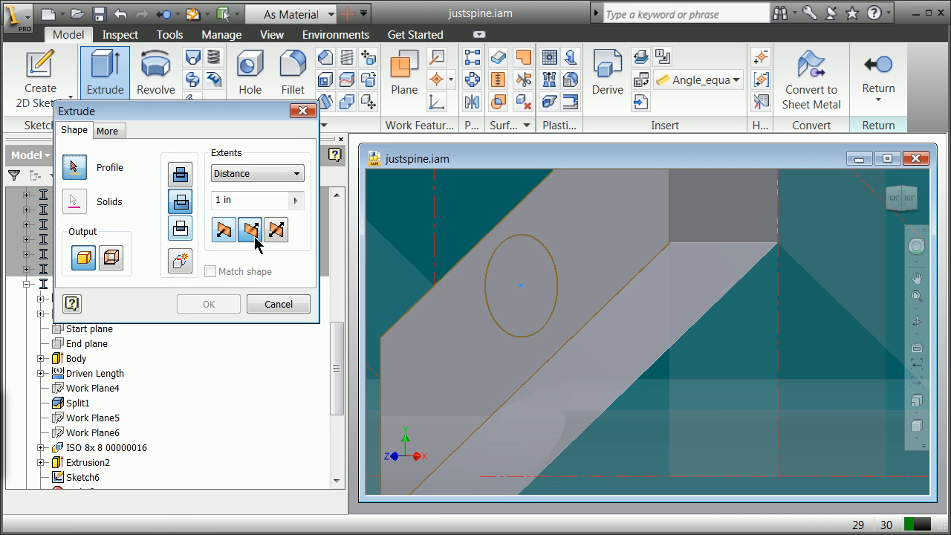
left_click(76, 170)
left_click(520, 321)
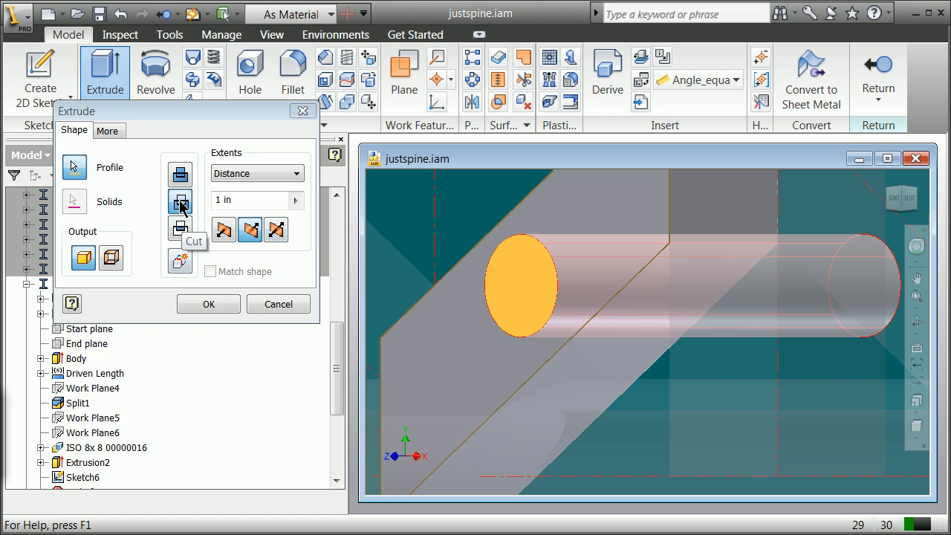
left_click(218, 307)
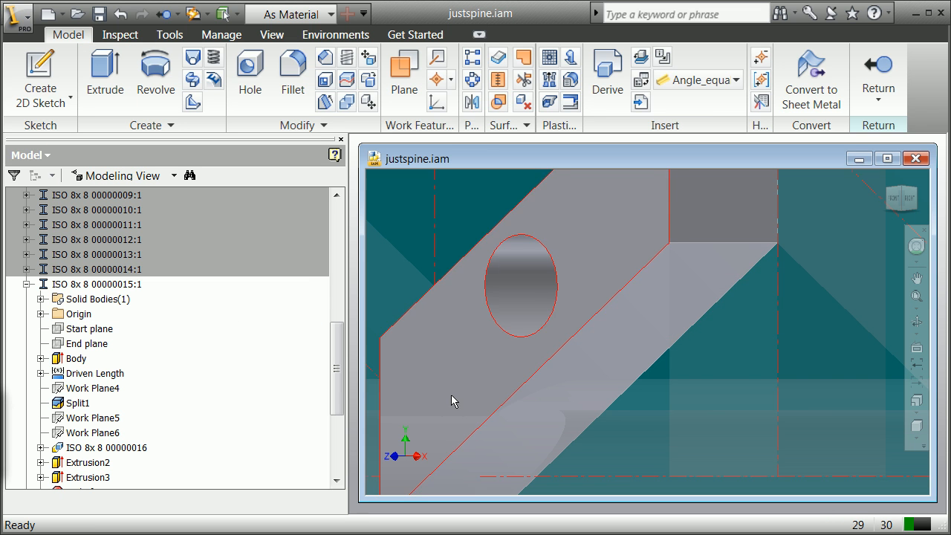
Step: Return to the top-level assembly and examine the cut hole in the truss from the front
scroll(451, 394, "up", 4)
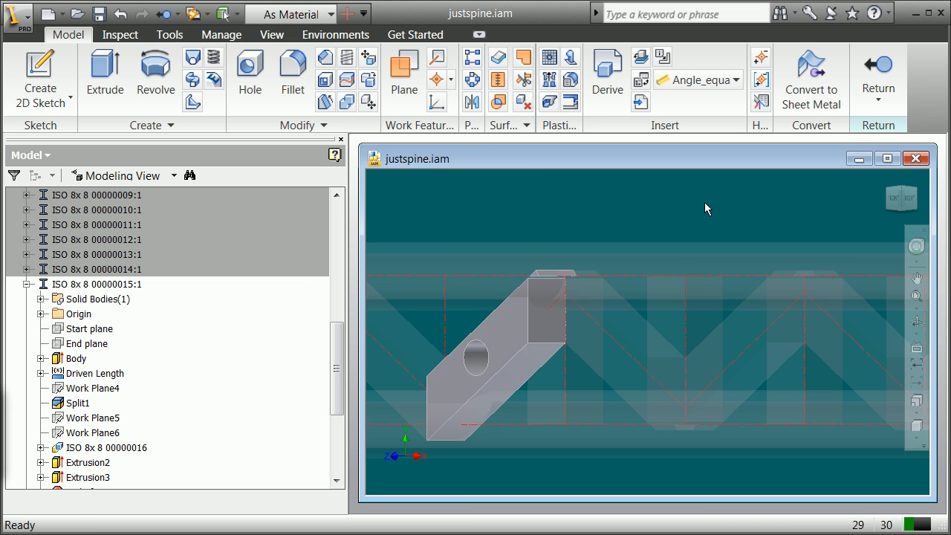
left_click(896, 67)
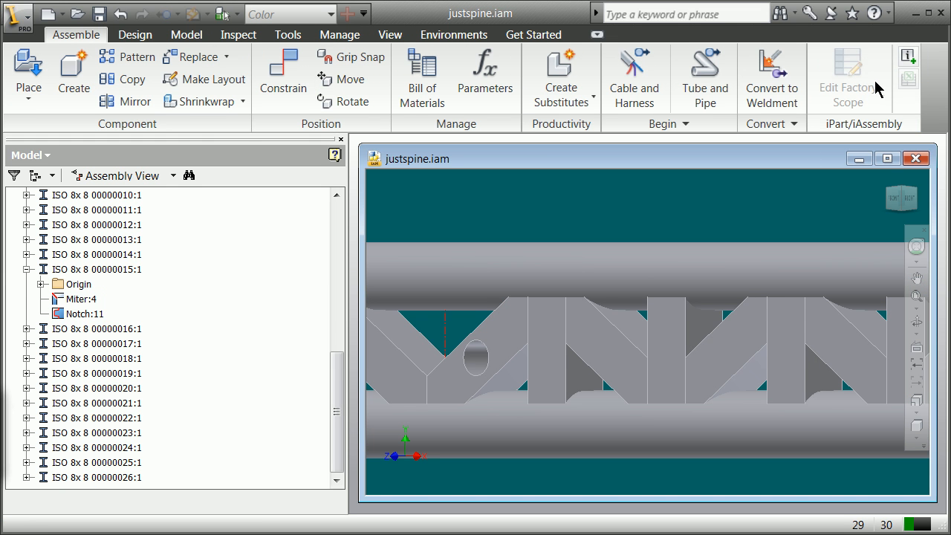
scroll(743, 264, "down", 4)
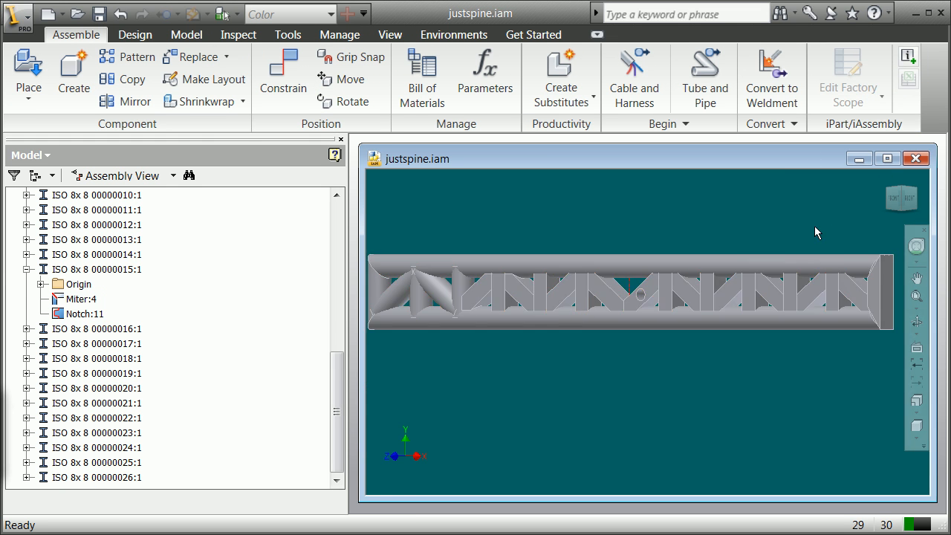
left_click(895, 199)
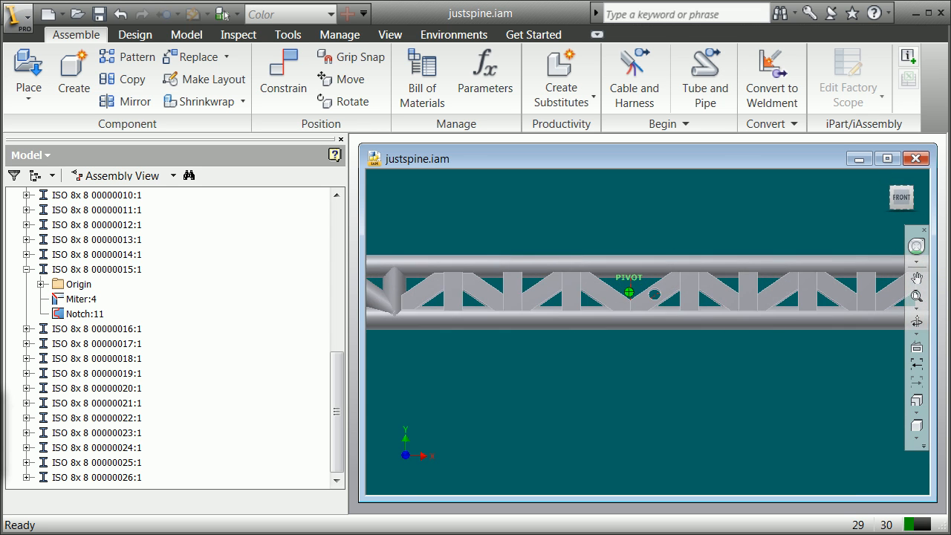
scroll(653, 297, "up", 6)
scroll(653, 297, "down", 6)
scroll(650, 297, "up", 6)
scroll(679, 295, "down", 7)
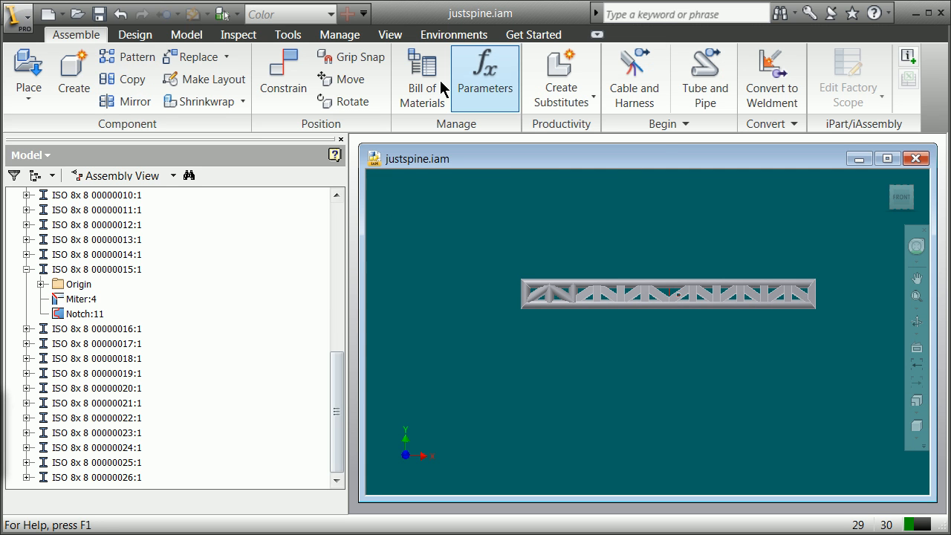
Step: Start a stress analysis of the assembly and create a Single Point static simulation with bonded contacts and 0.004 in tolerance
left_click(461, 36)
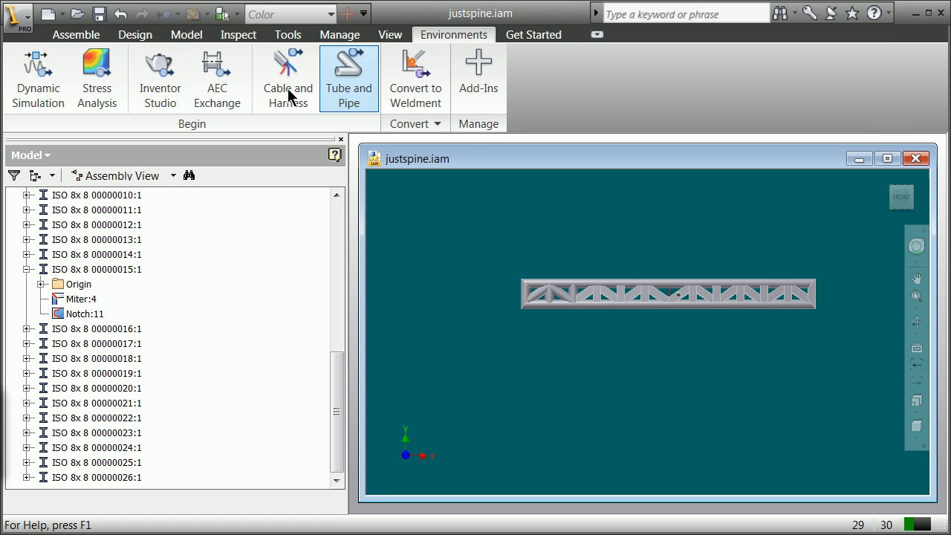
left_click(86, 77)
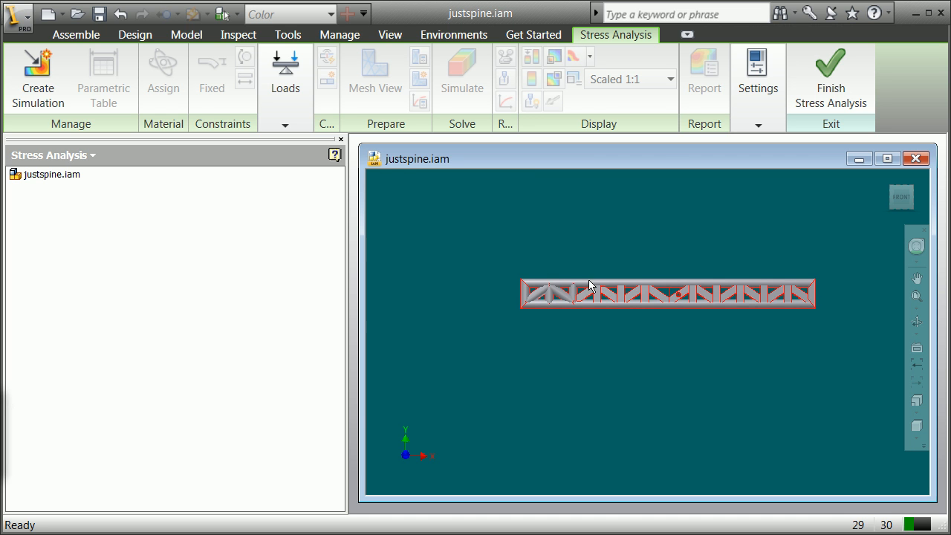
left_click(34, 92)
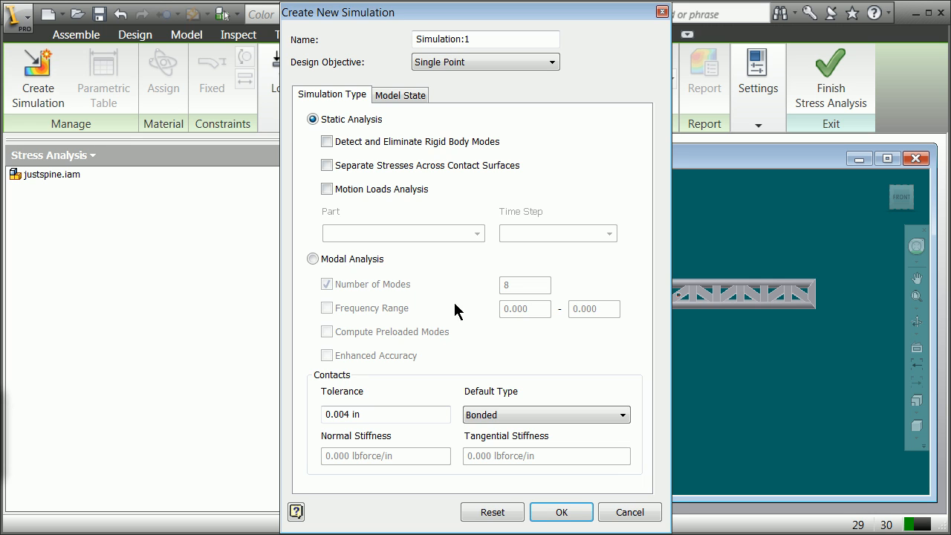
left_click(568, 518)
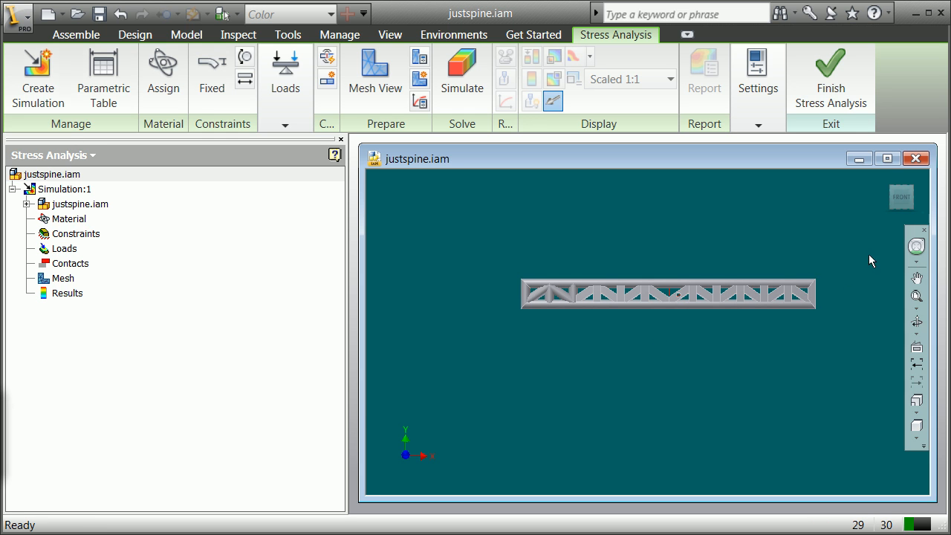
Step: Apply a fixed constraint to the flat outer face at the truss's +X end
left_click(894, 205)
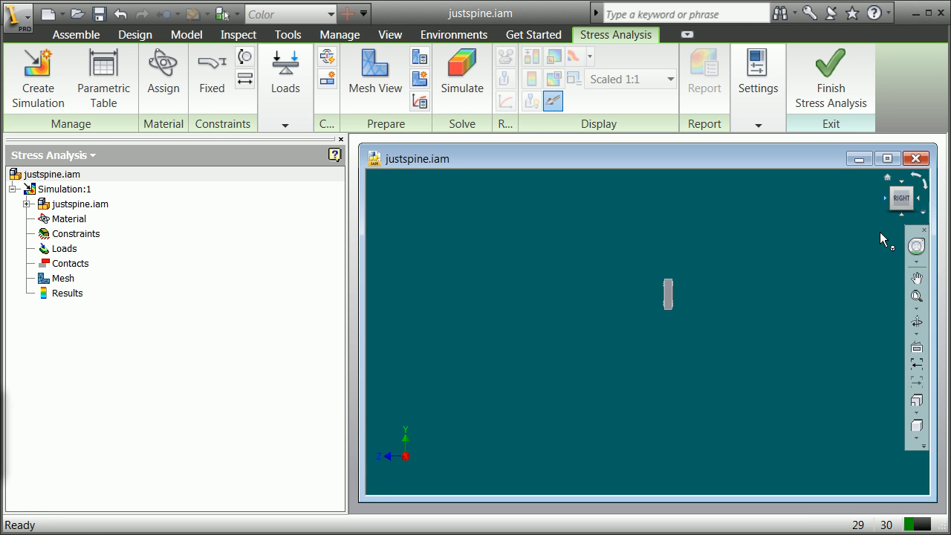
left_click(906, 208)
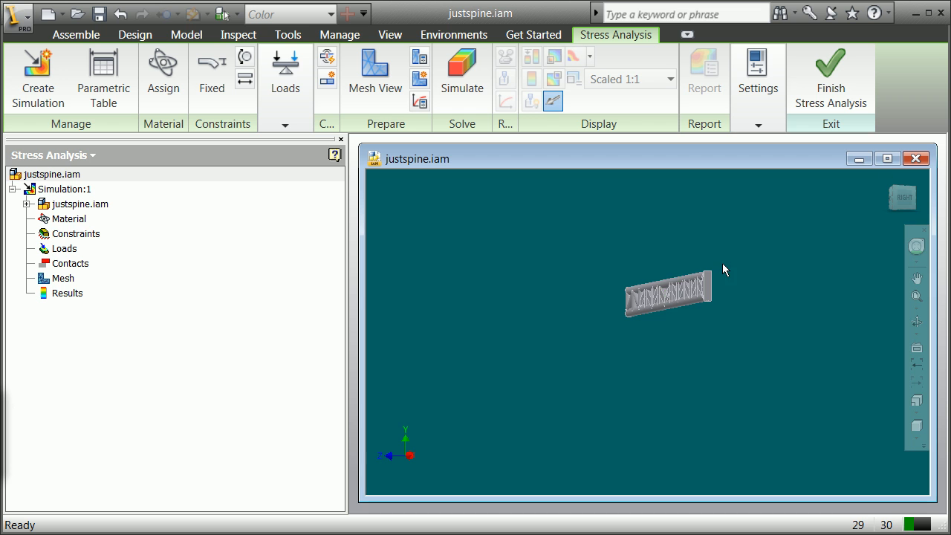
scroll(713, 271, "down", 5)
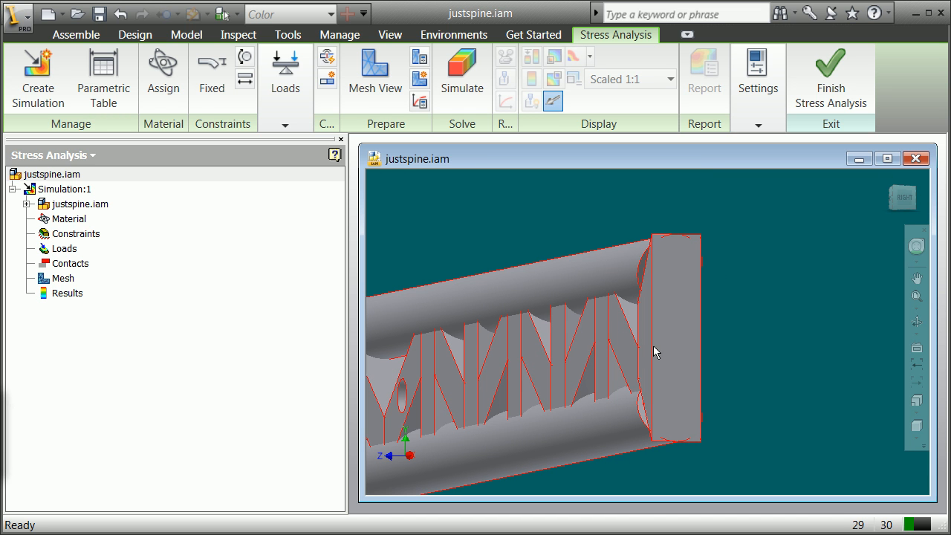
left_click(204, 70)
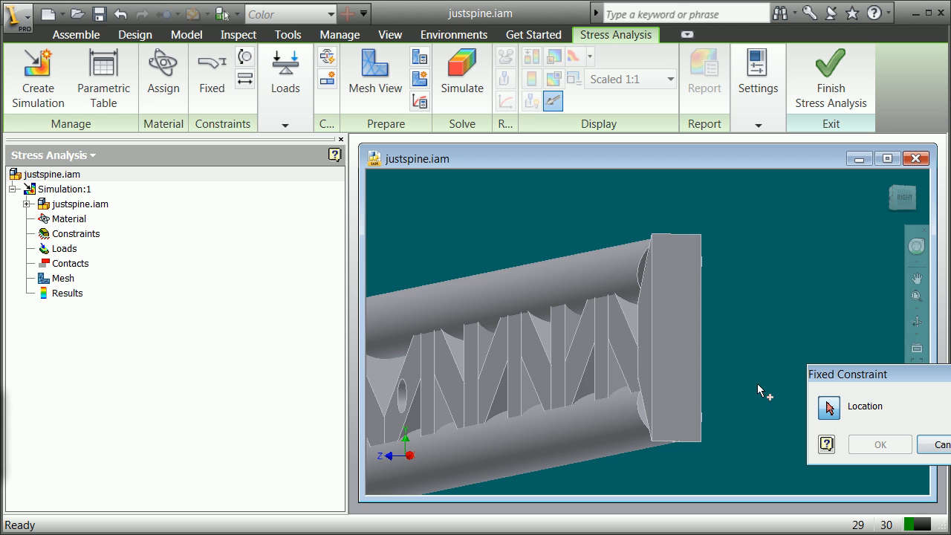
left_click(688, 346)
left_click(891, 445)
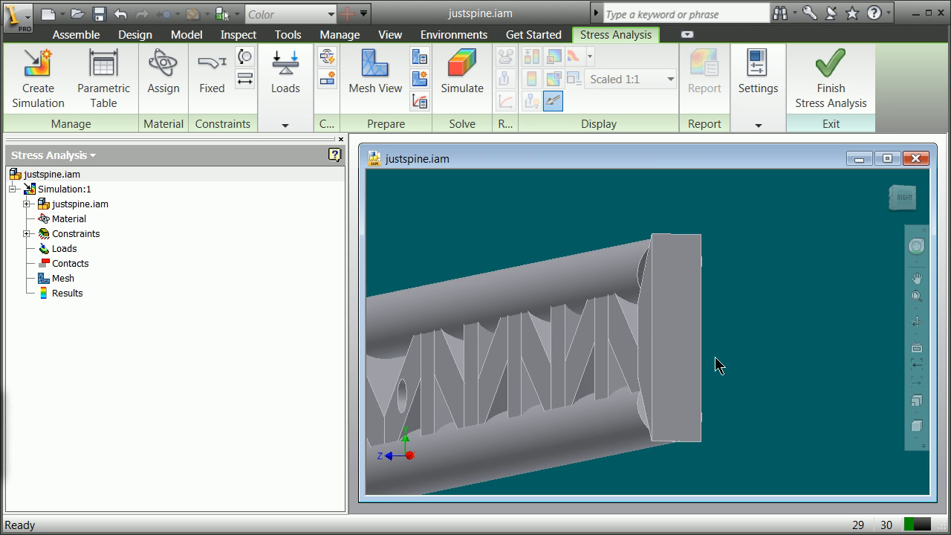
Step: Switch to the straight back view of the truss and examine both of its ends and the cut hole
scroll(715, 357, "down", 4)
left_click_drag(906, 202, 883, 199)
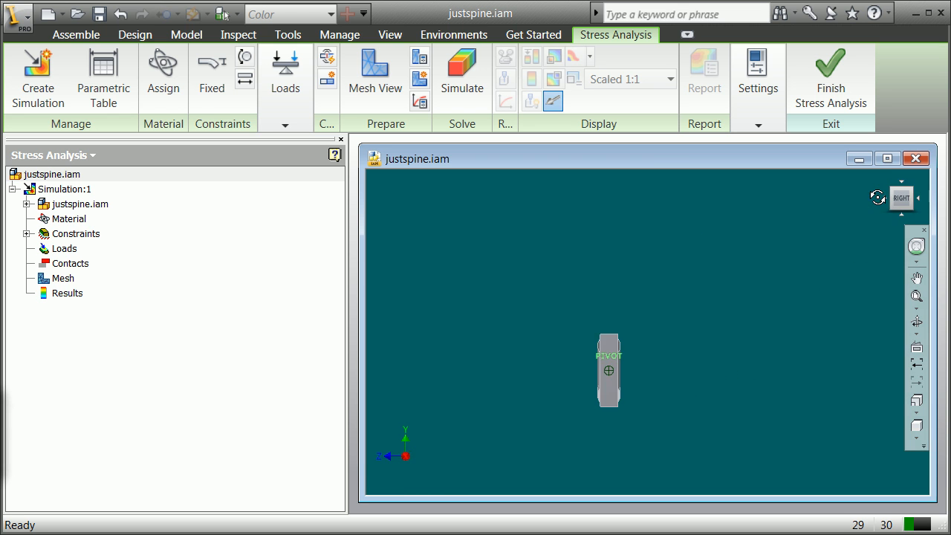
left_click(884, 198)
scroll(840, 261, "down", 4)
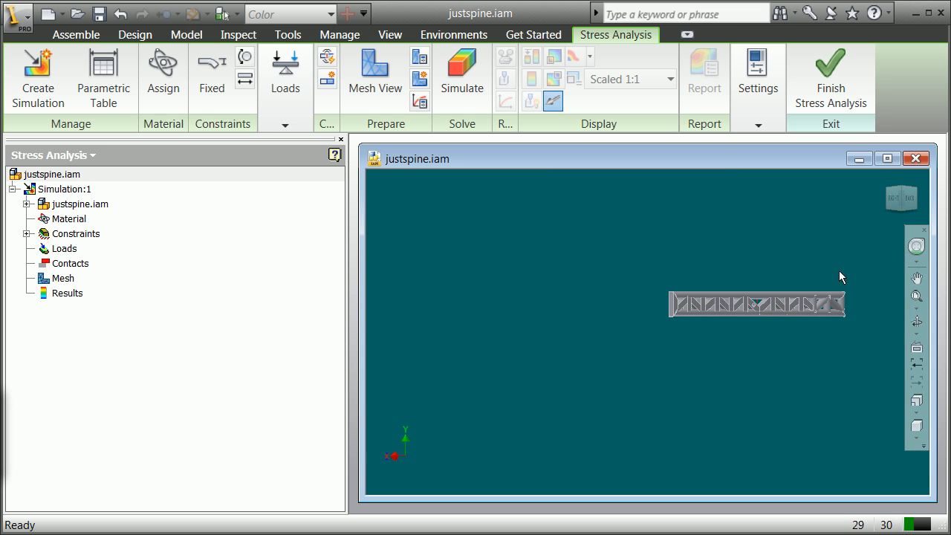
left_click(901, 201)
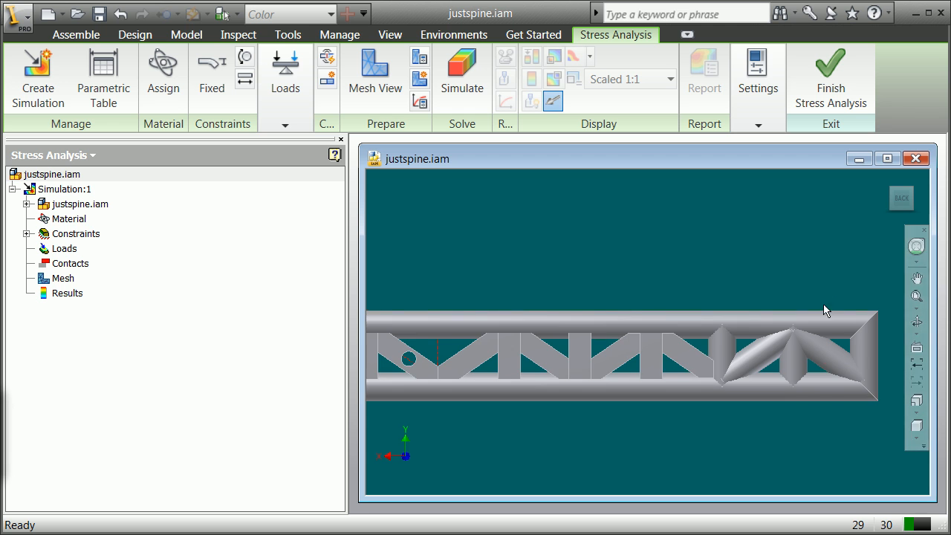
scroll(709, 347, "down", 5)
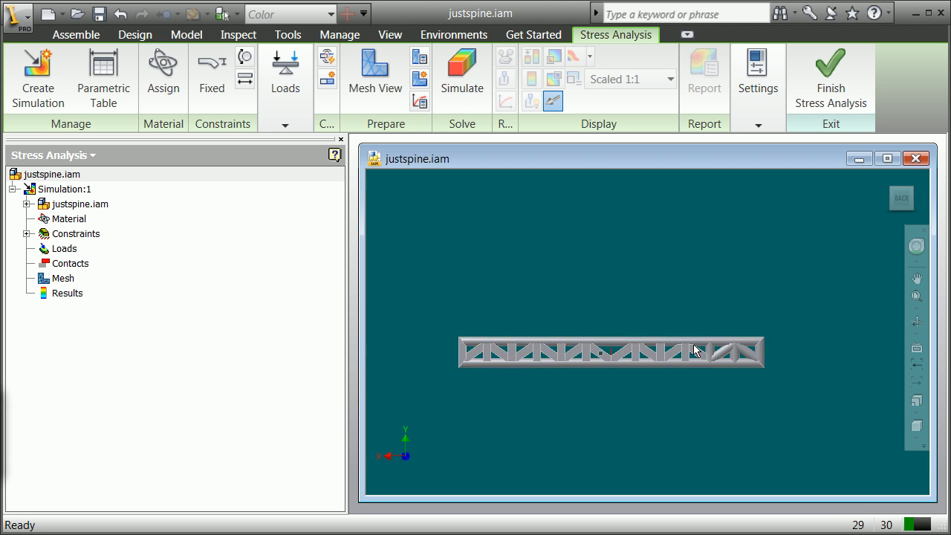
scroll(437, 356, "up", 3)
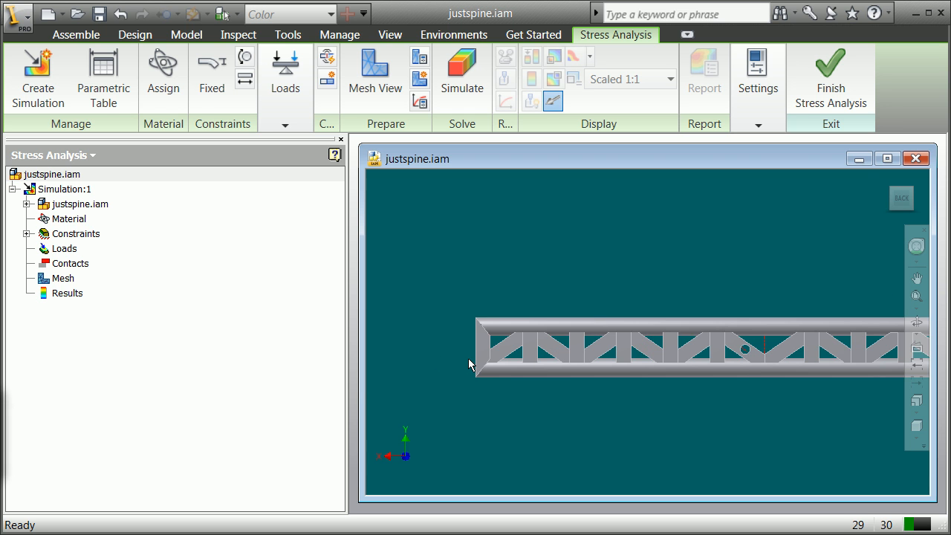
scroll(469, 363, "down", 3)
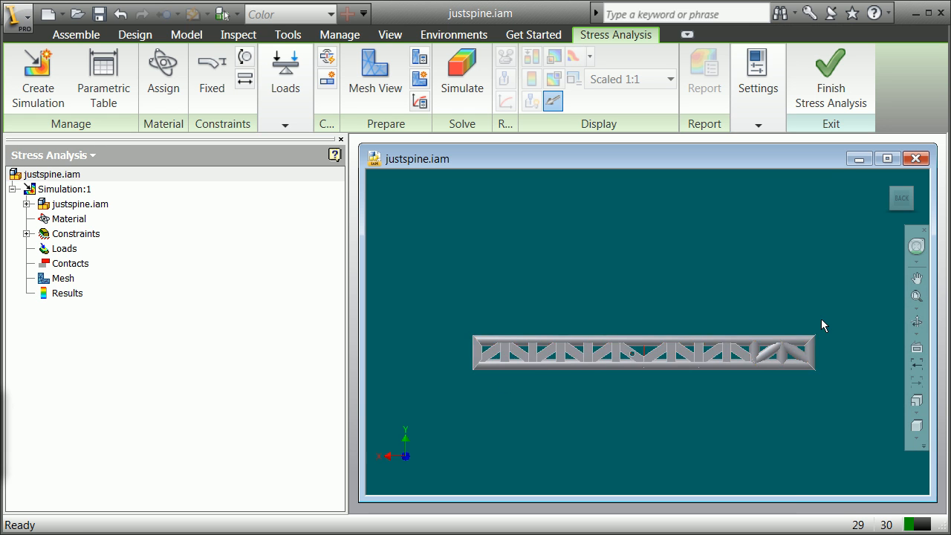
scroll(815, 321, "up", 3)
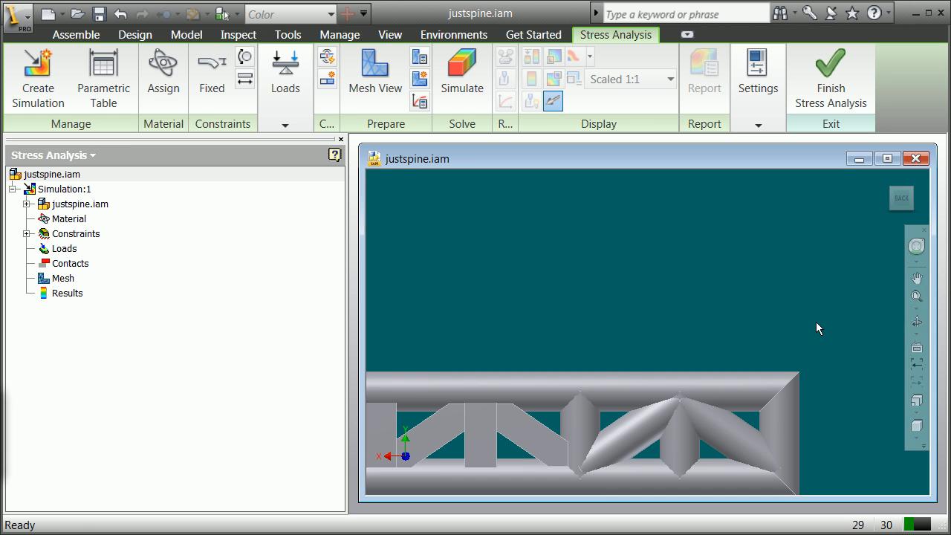
Step: Apply a force load to the upper mitred corner edge at the truss's -X end, using vector components with Fy -100 lbforce
left_click(284, 74)
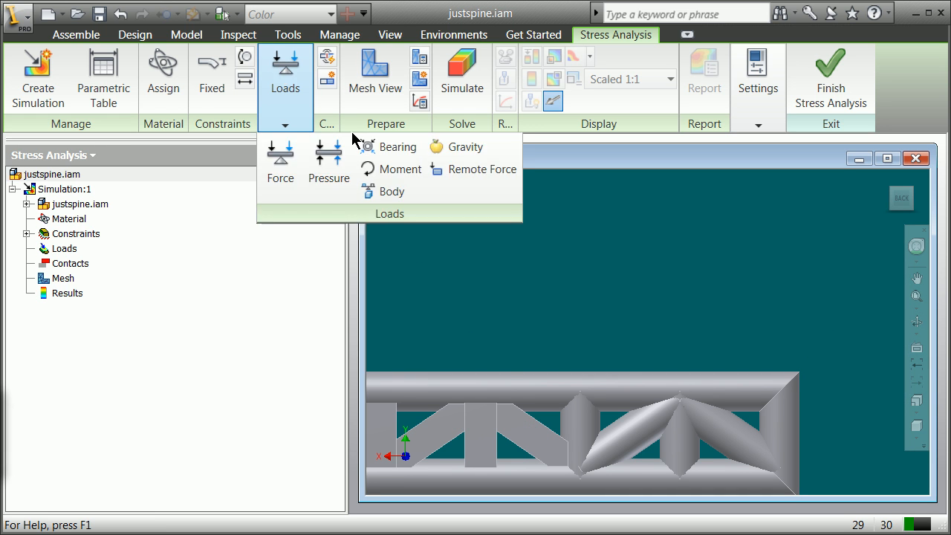
left_click(280, 165)
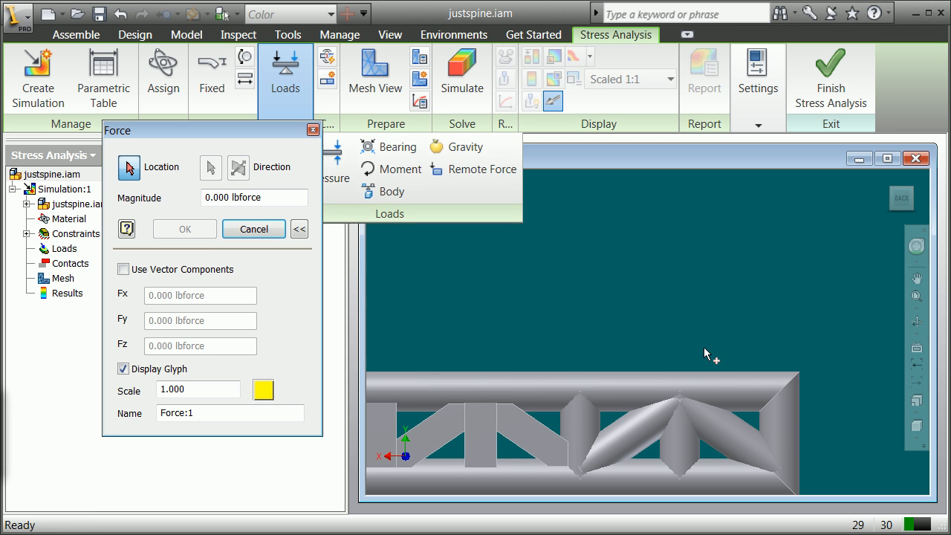
left_click(800, 379)
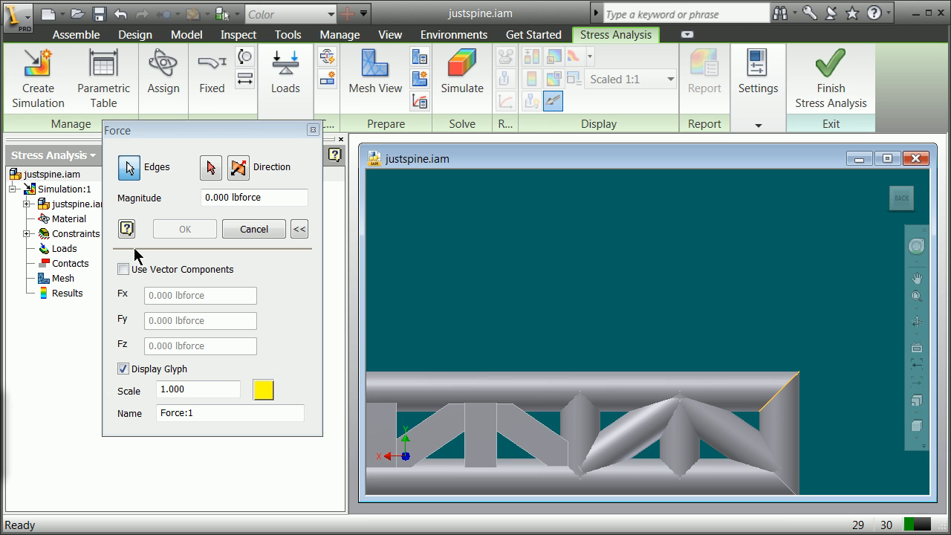
left_click(124, 270)
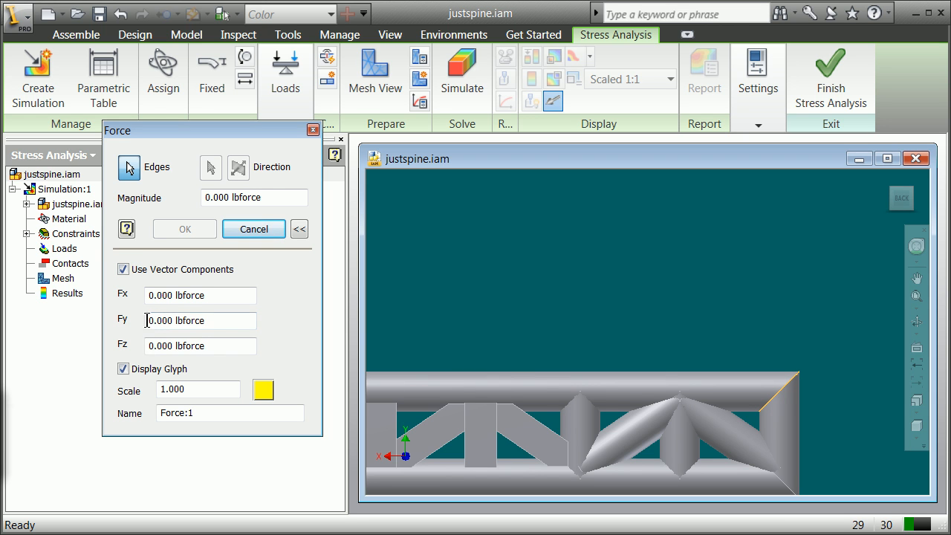
left_click(171, 321)
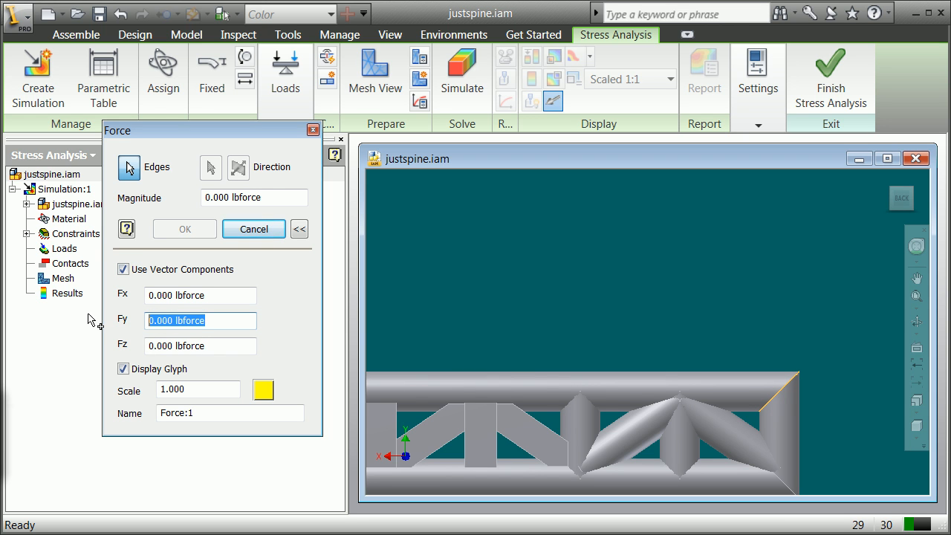
type("-100")
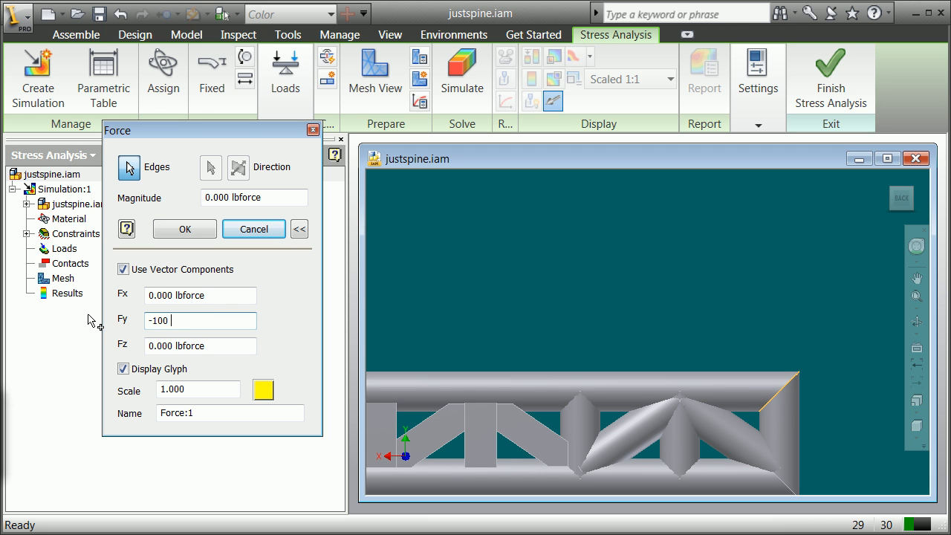
type(" lbforce")
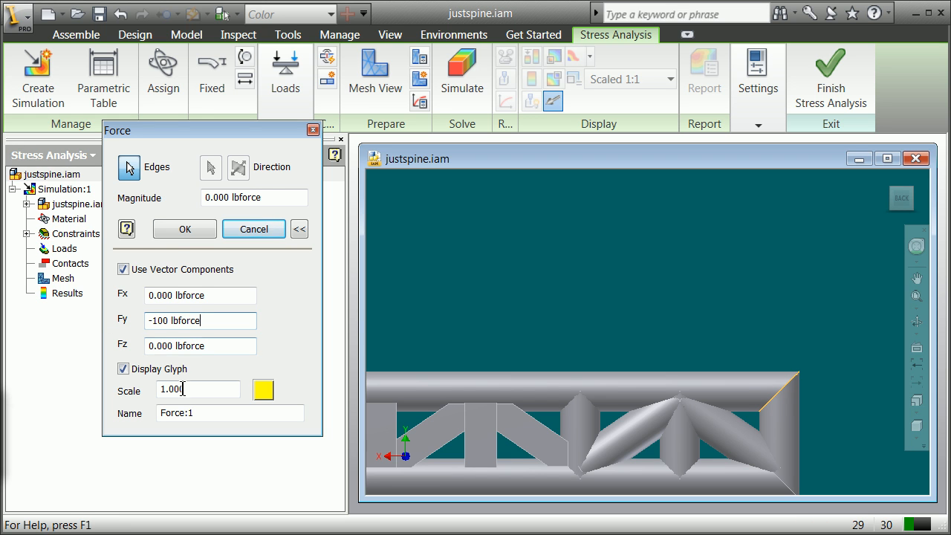
left_click(183, 230)
Step: Open the material assignments and override the materials of 5apriljustspine:1 and the frame reference component with PVC-Piping
scroll(561, 363, "down", 5)
scroll(613, 374, "down", 4)
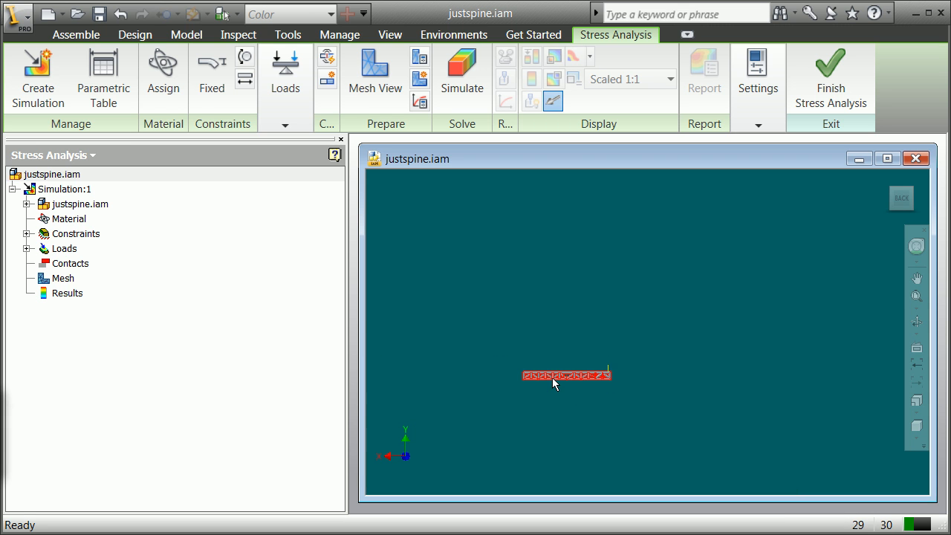
scroll(552, 379, "up", 3)
right_click(62, 218)
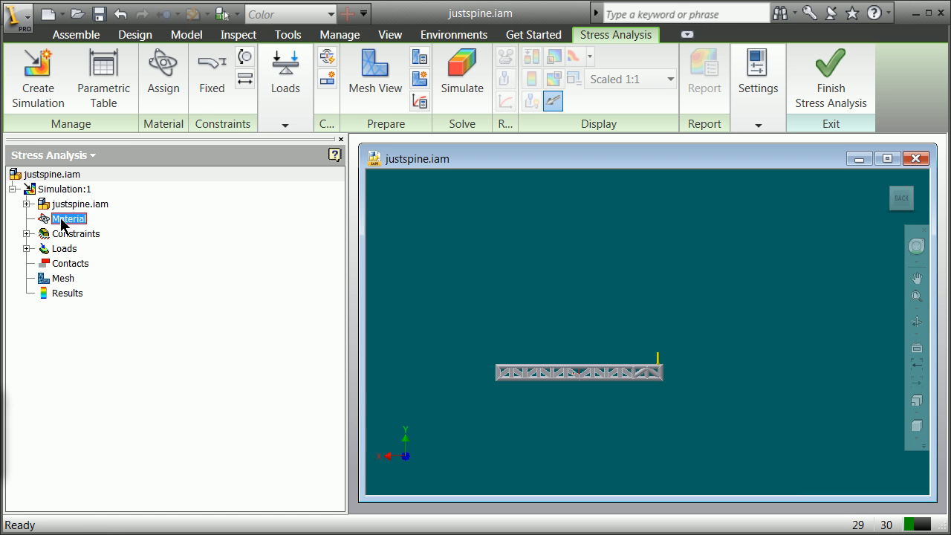
left_click(109, 257)
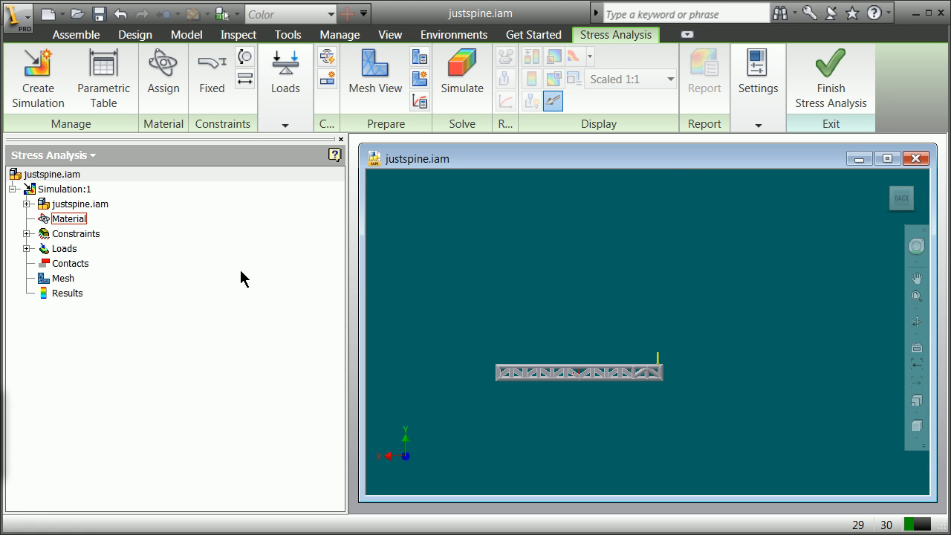
left_click_drag(660, 249, 684, 230)
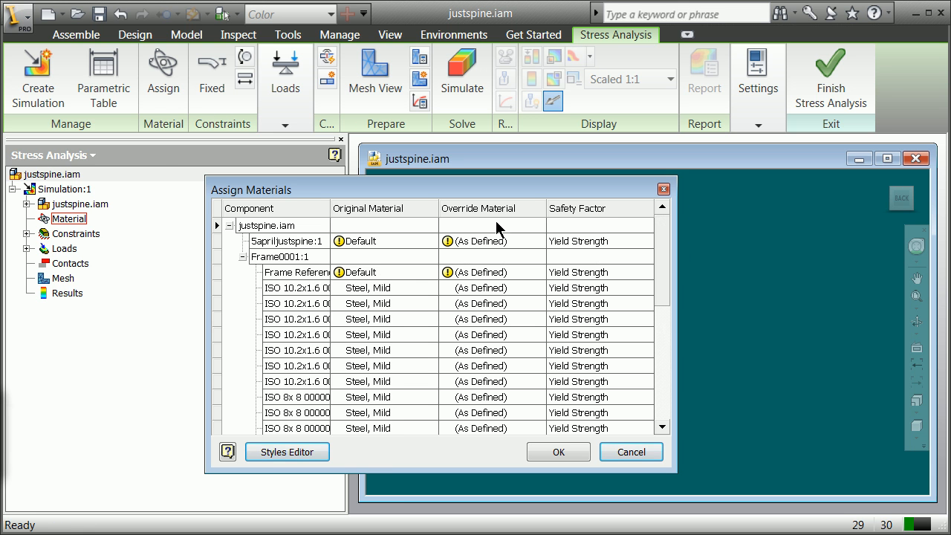
left_click(491, 241)
left_click(536, 241)
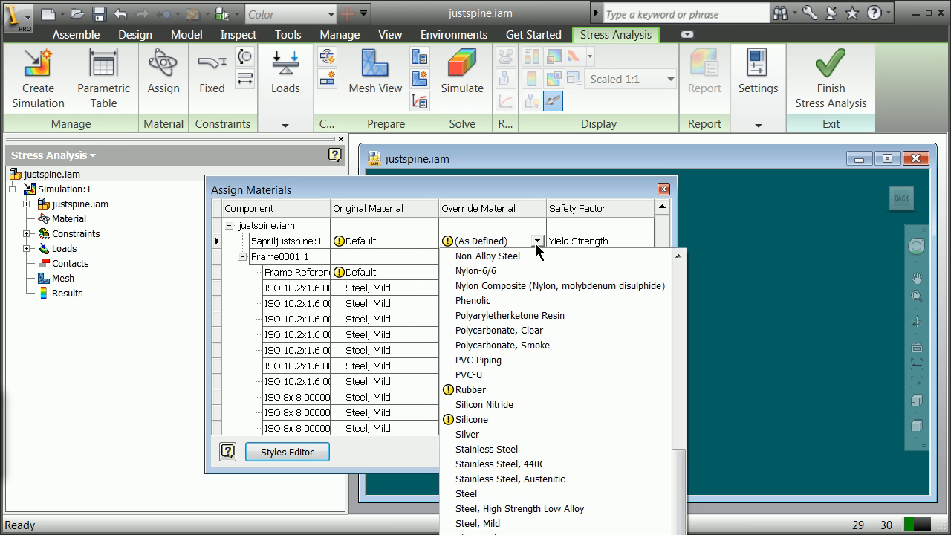
left_click(483, 364)
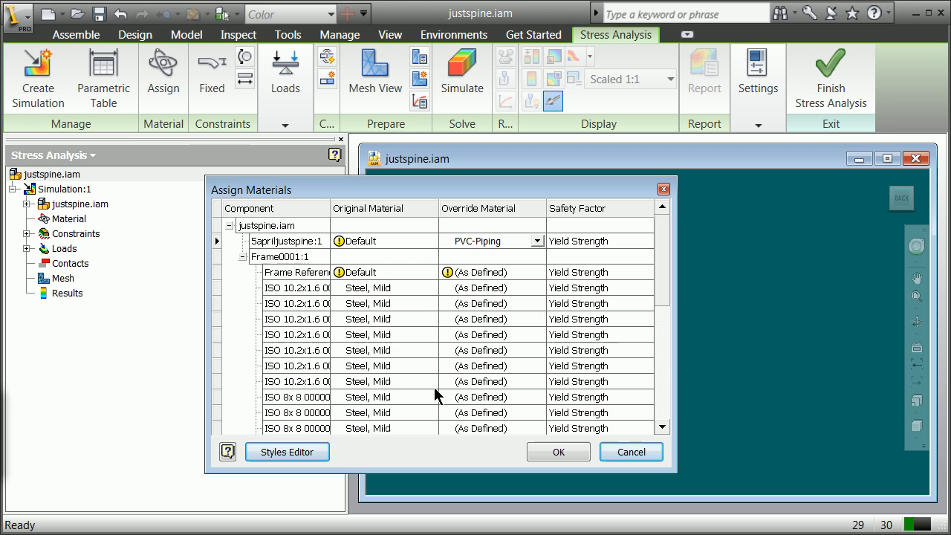
left_click(533, 270)
left_click(536, 272)
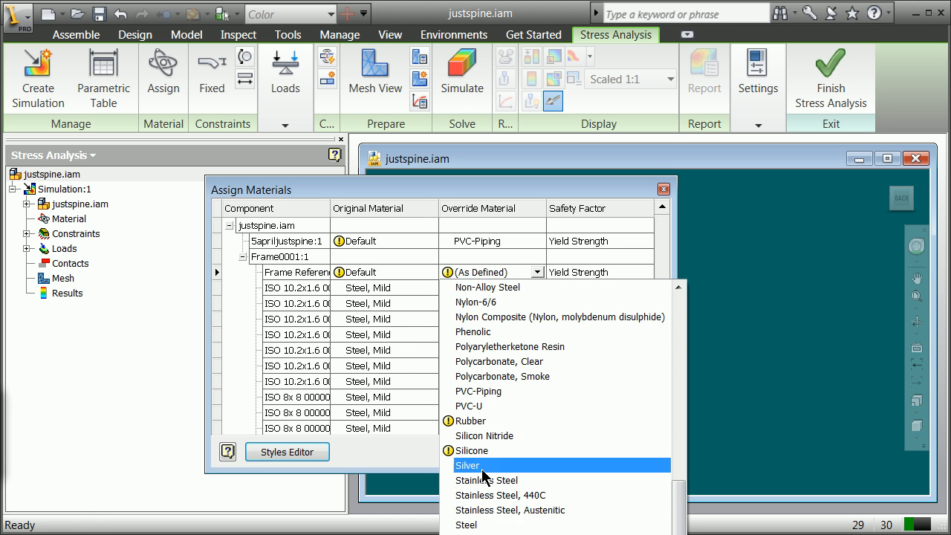
left_click(492, 391)
Step: Override the material of the first three ISO 10.2x1.6 frame members with PVC-Piping
left_click(536, 288)
left_click(537, 288)
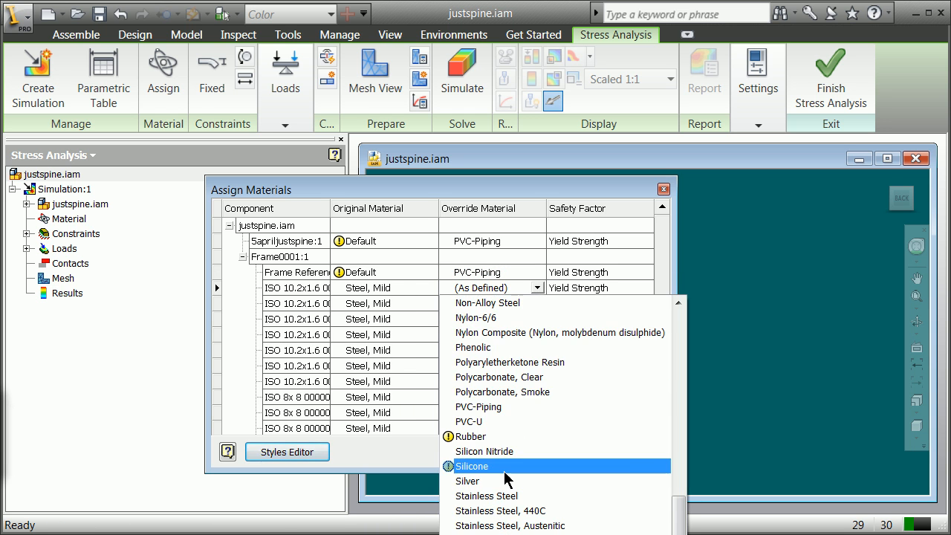
left_click(502, 407)
left_click(539, 303)
left_click(536, 304)
left_click(487, 418)
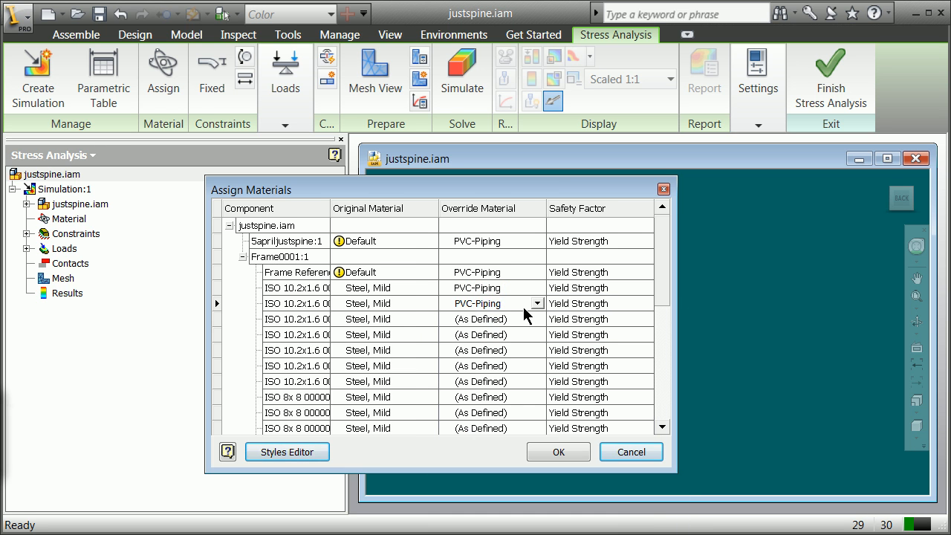
left_click(531, 318)
left_click(536, 319)
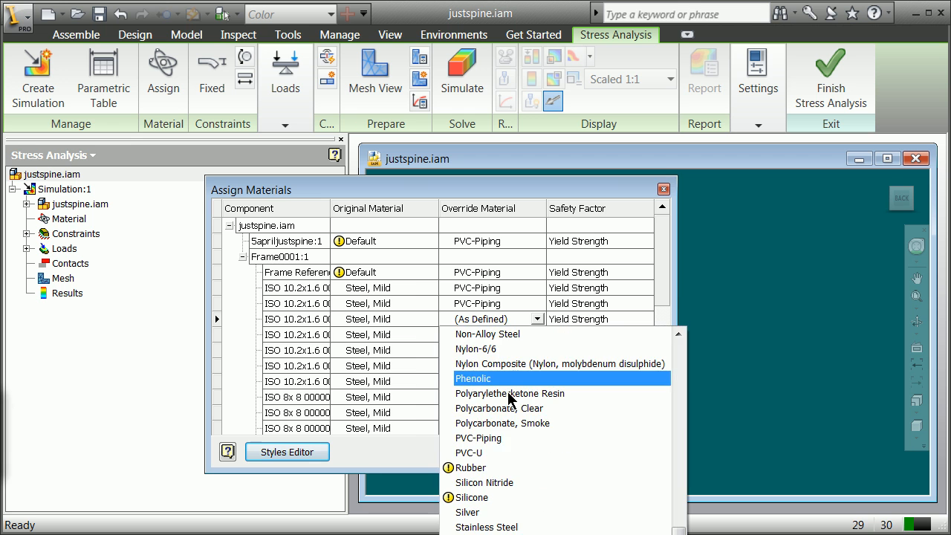
left_click(497, 439)
left_click(537, 319)
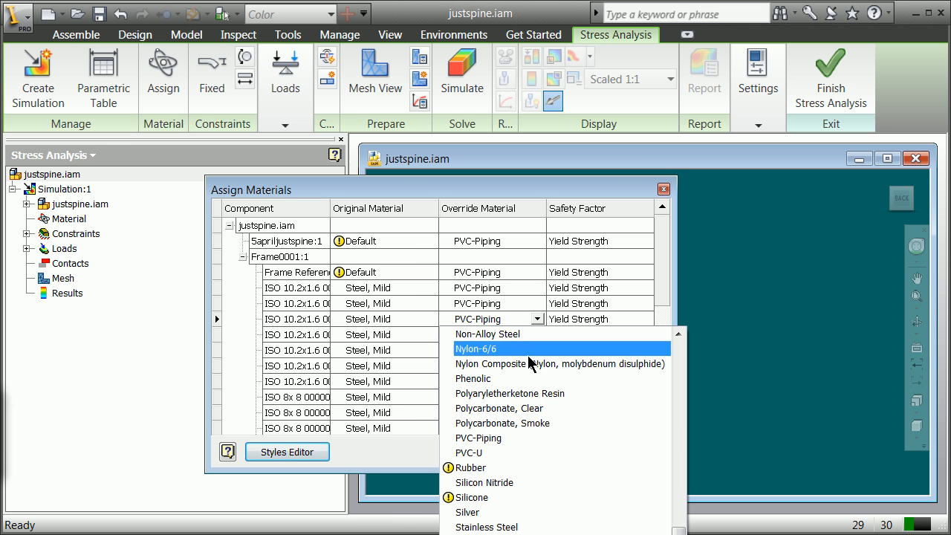
left_click(505, 439)
Step: Override the material of the remaining four ISO 10.2x1.6 frame members with PVC-Piping
left_click(539, 335)
left_click(536, 334)
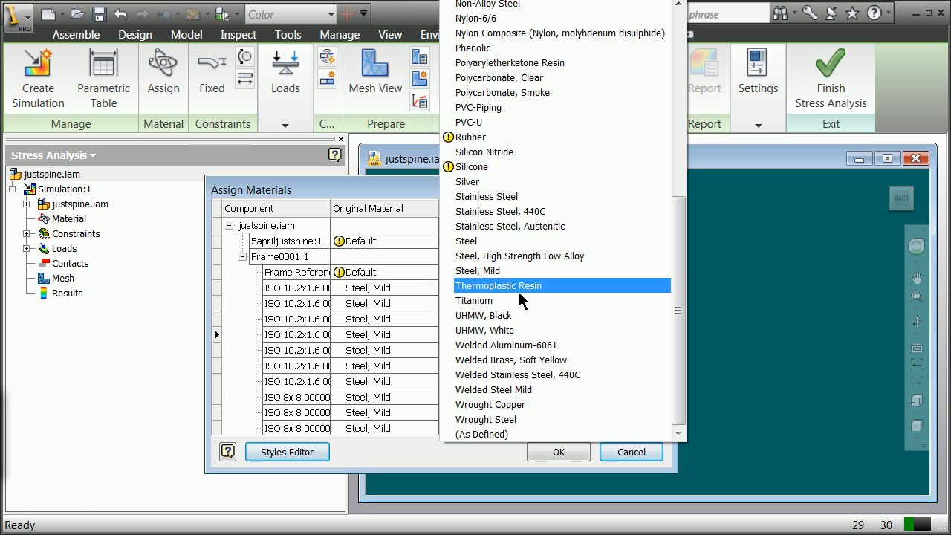
left_click(499, 108)
left_click(534, 346)
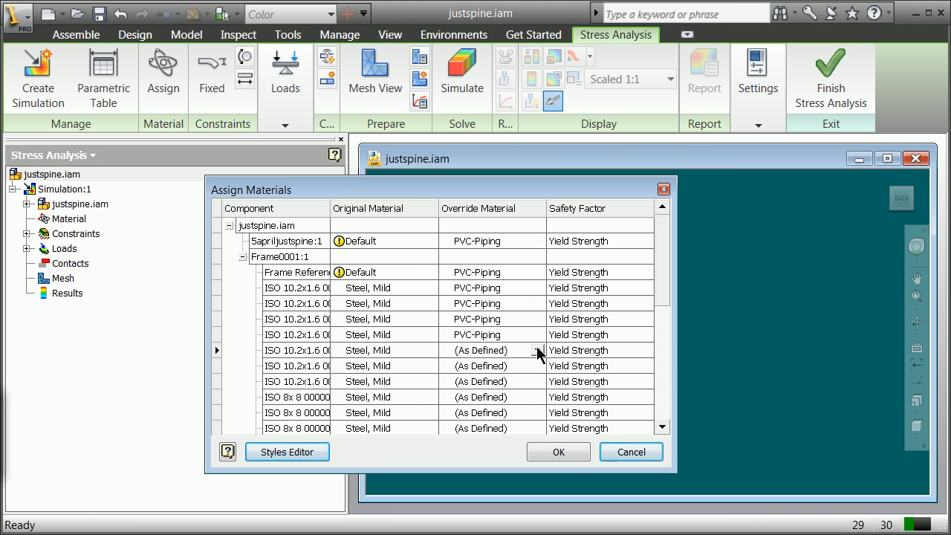
left_click(536, 350)
left_click(485, 110)
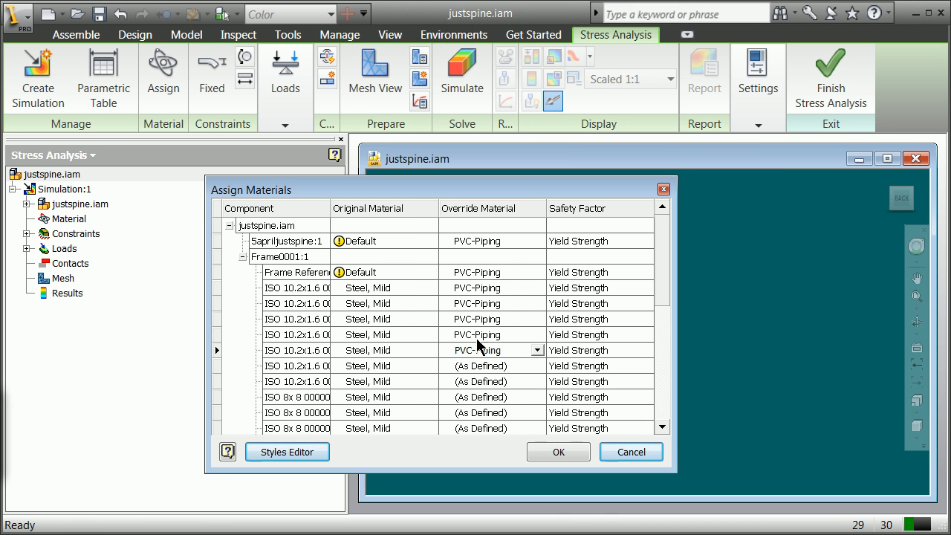
left_click(525, 363)
left_click(529, 364)
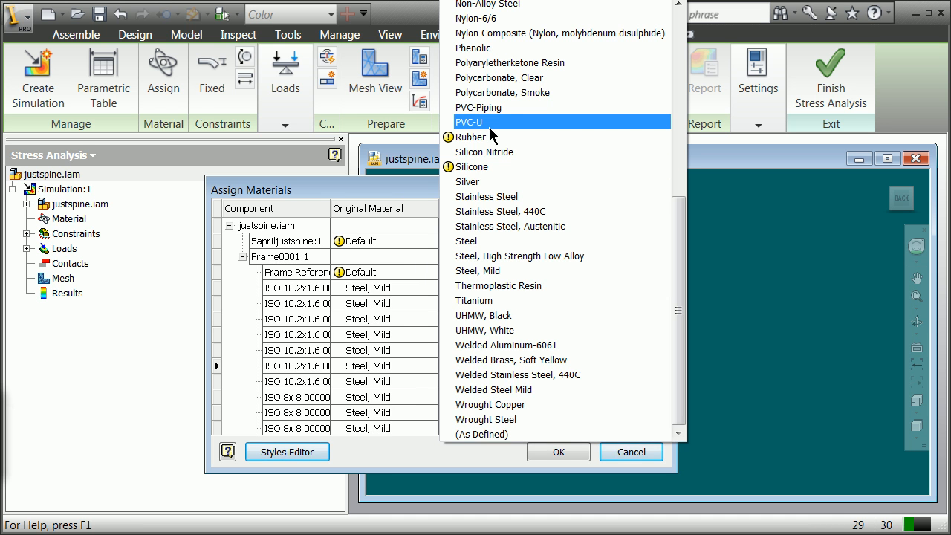
left_click(487, 108)
left_click(532, 383)
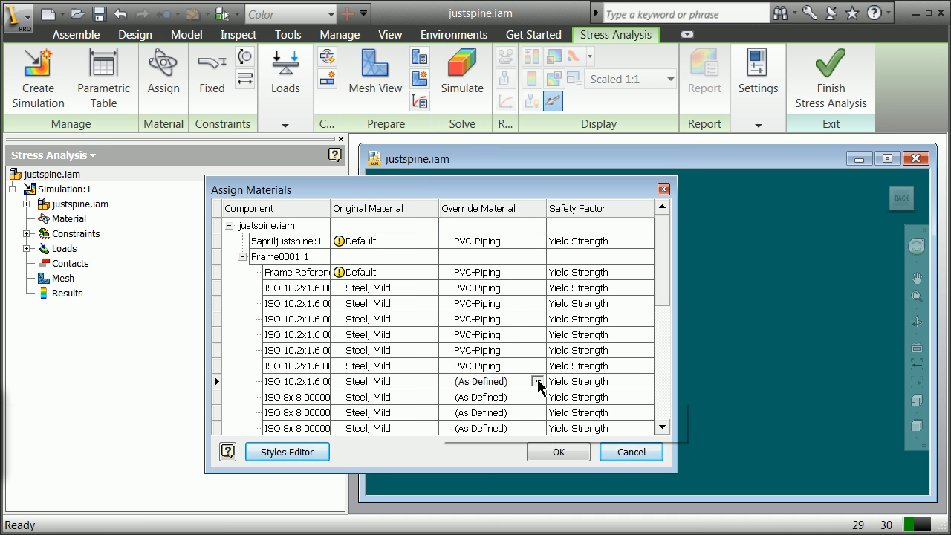
left_click(534, 382)
left_click(487, 108)
Step: Override the material of the ISO 8x 8 frame members with PVC-Piping and apply the material assignments
left_click(528, 399)
left_click(529, 398)
left_click(488, 108)
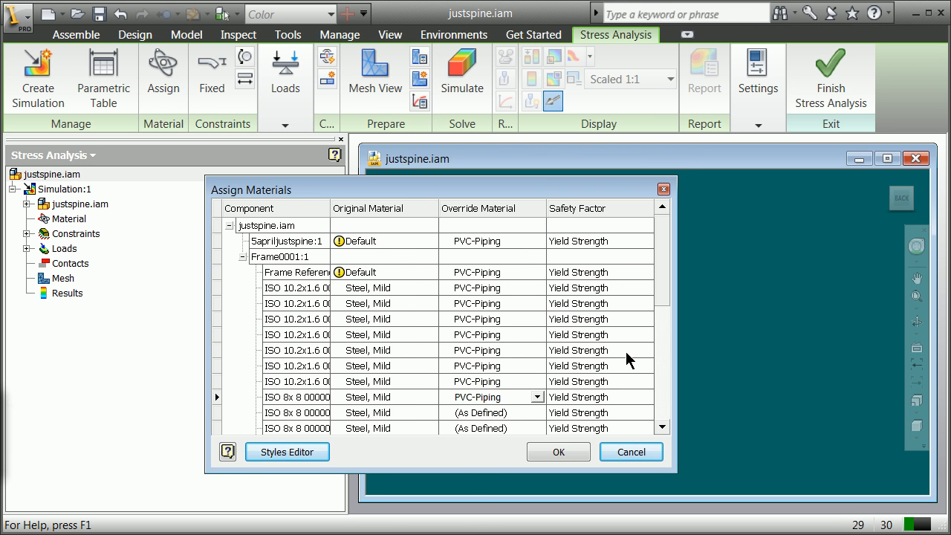
left_click_drag(660, 292, 658, 426)
left_click_drag(676, 308, 682, 233)
left_click(537, 412)
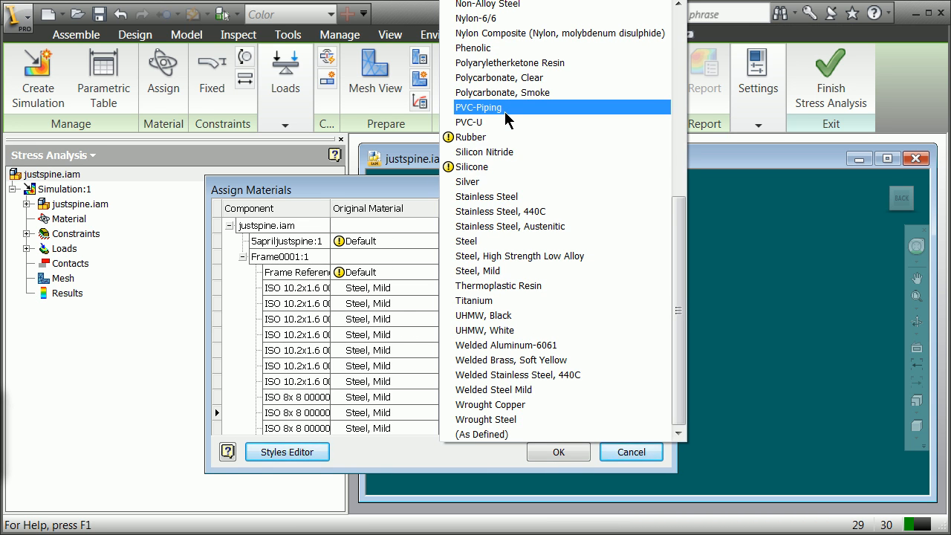
left_click(505, 108)
left_click(544, 431)
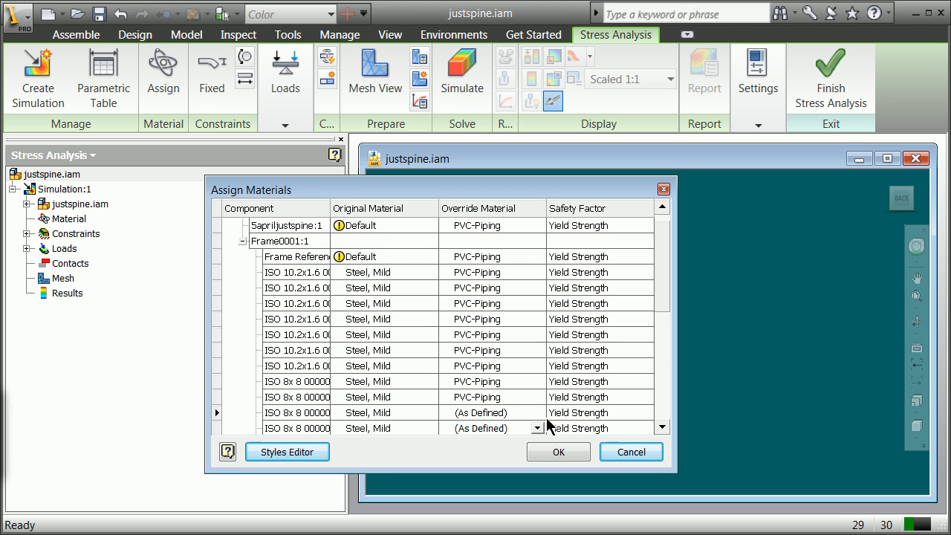
left_click(536, 413)
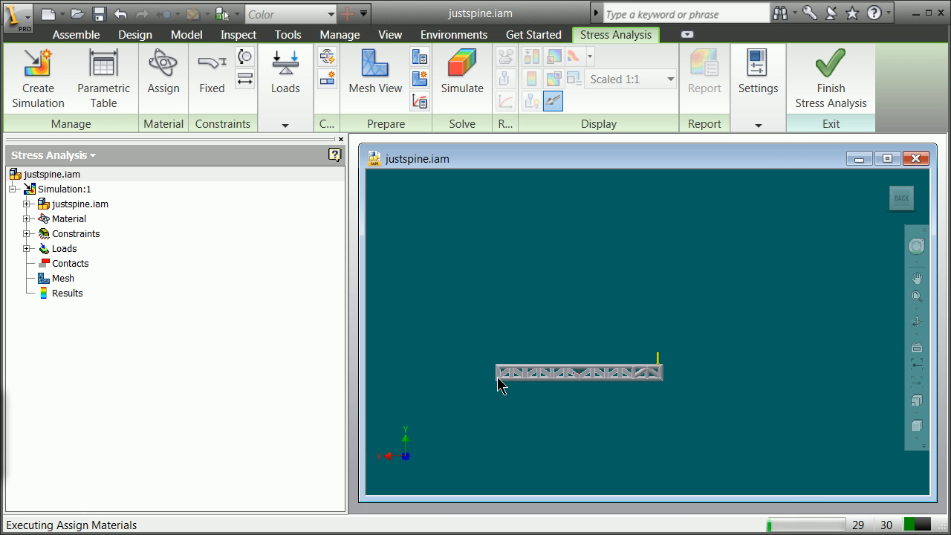
scroll(506, 379, "up", 3)
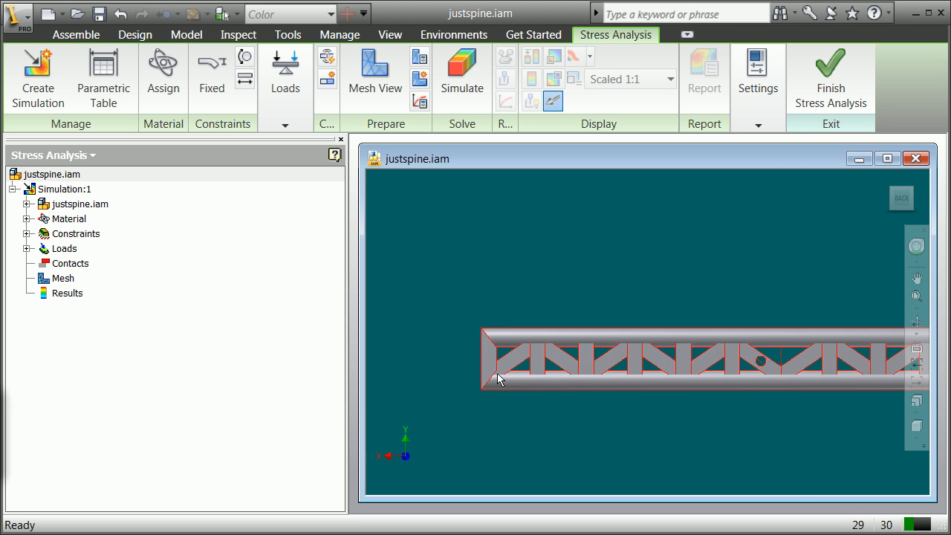
Step: Generate the assembly's automatic contacts and create the mesh view of the truss
right_click(43, 263)
left_click(104, 300)
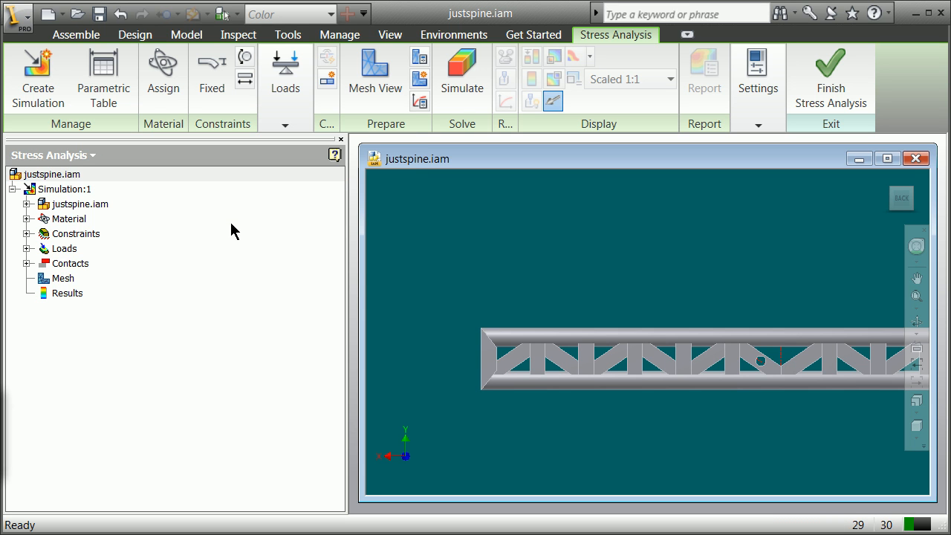
left_click(58, 279)
right_click(58, 280)
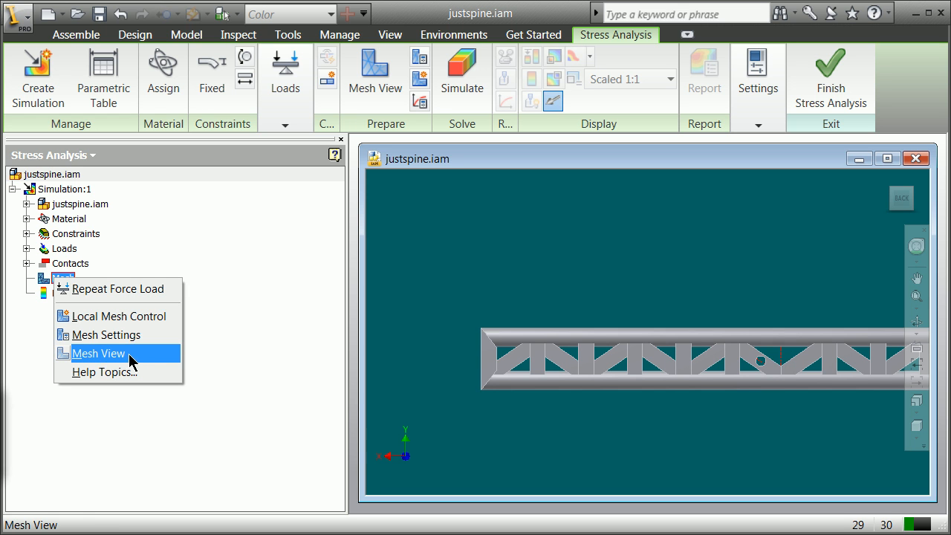
left_click(130, 359)
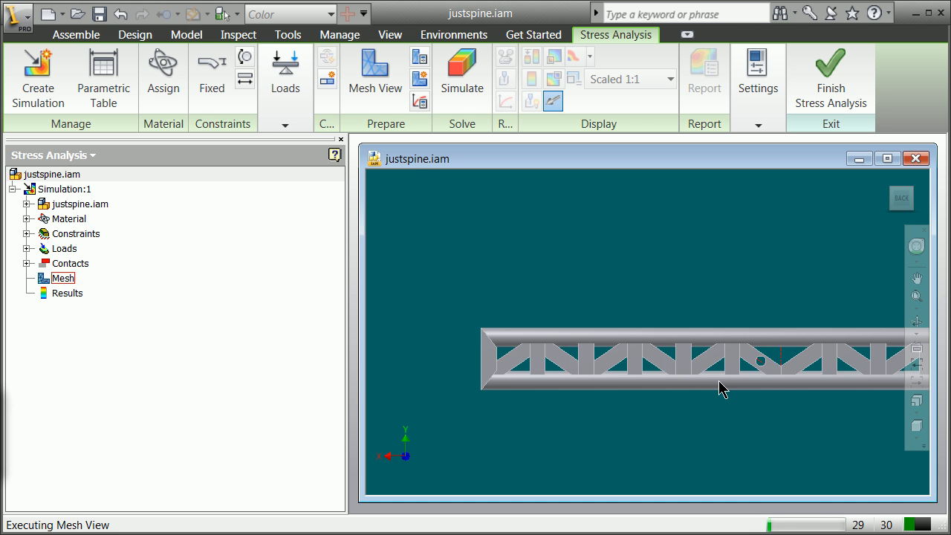
Step: Examine the mesh around the drilled brace hole, along the truss members and at the loaded end
scroll(761, 363, "down", 10)
scroll(757, 361, "up", 5)
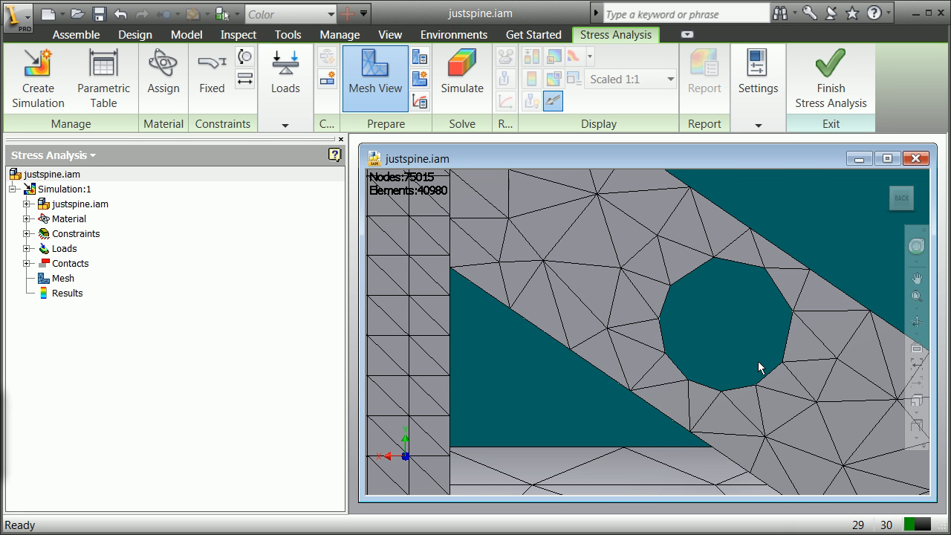
scroll(740, 263, "down", 2)
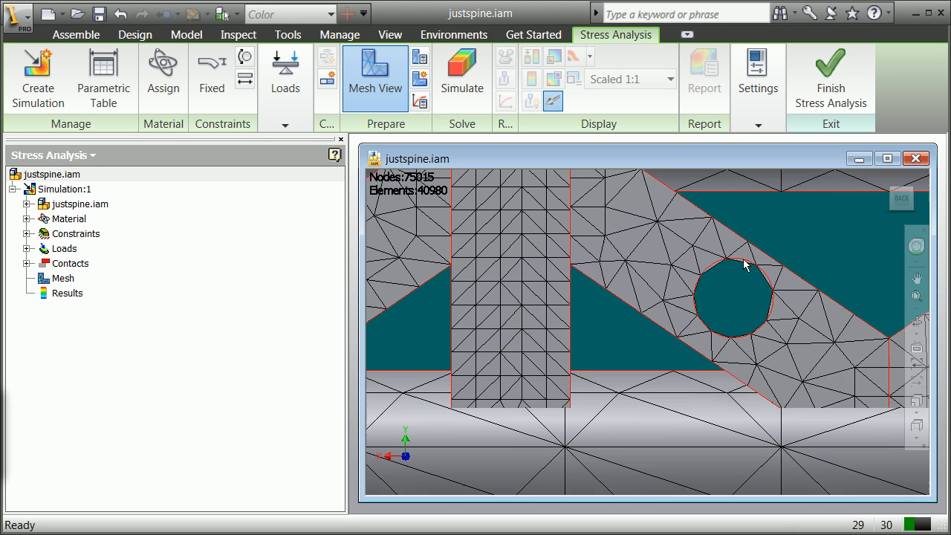
scroll(744, 265, "up", 5)
scroll(659, 255, "up", 3)
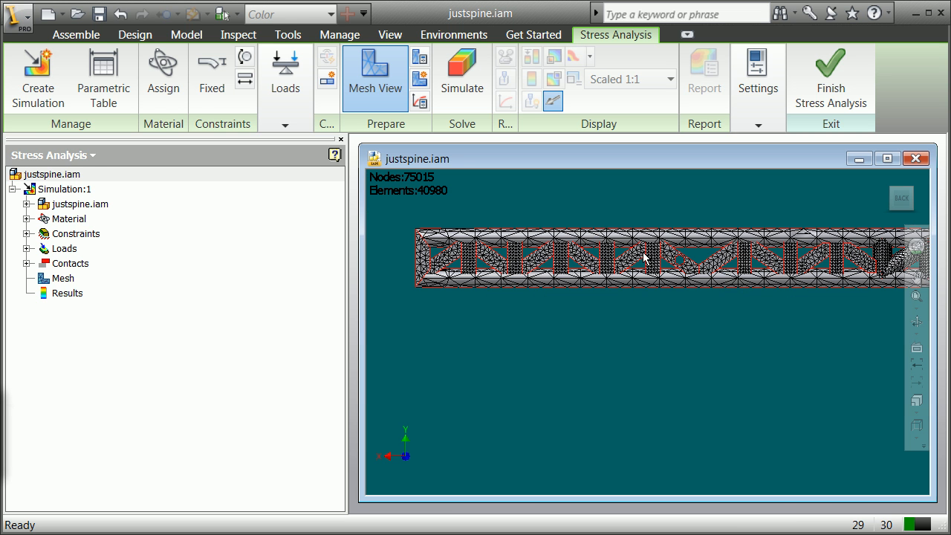
scroll(773, 259, "up", 2)
scroll(810, 253, "down", 6)
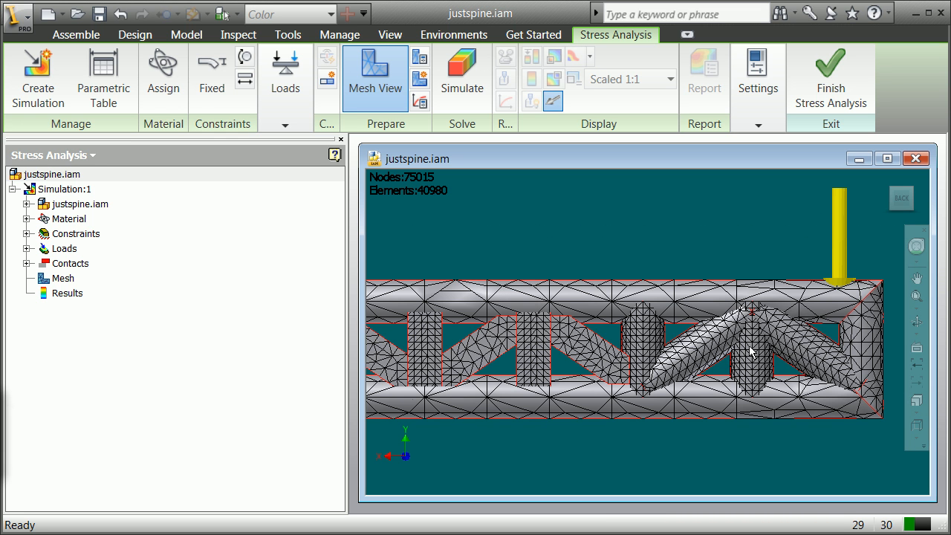
scroll(751, 353, "up", 3)
scroll(679, 361, "up", 3)
scroll(630, 365, "down", 6)
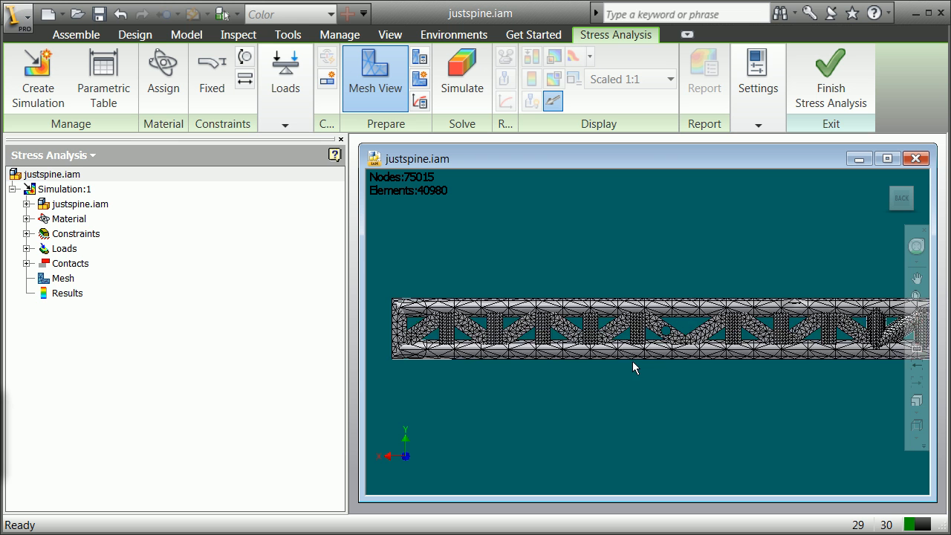
Step: Run the stress simulation of justspine.iam
scroll(634, 361, "up", 3)
scroll(824, 349, "down", 2)
scroll(825, 353, "up", 2)
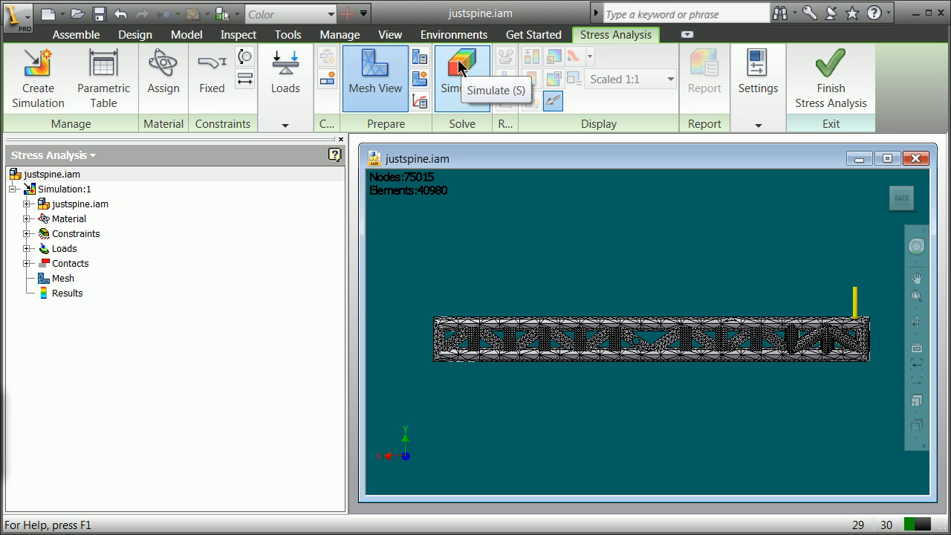
left_click(459, 85)
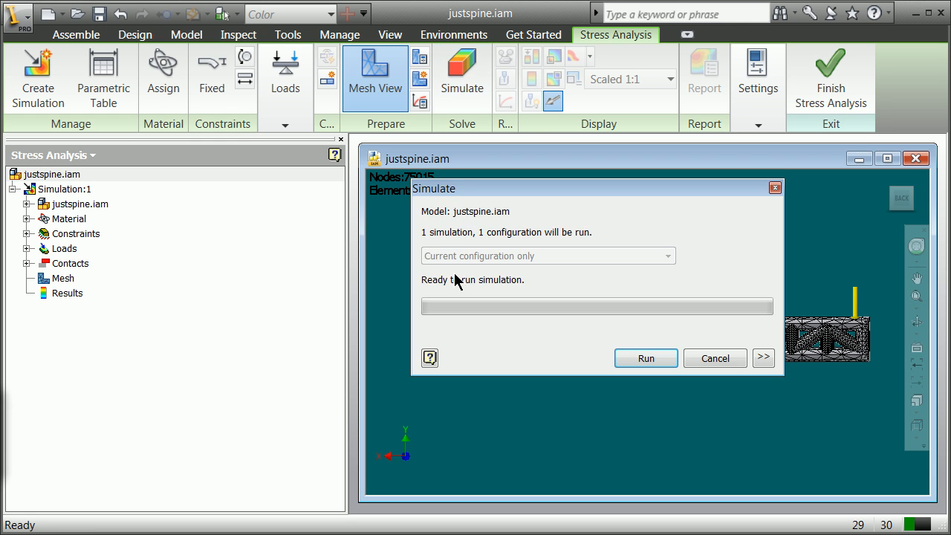
left_click(646, 359)
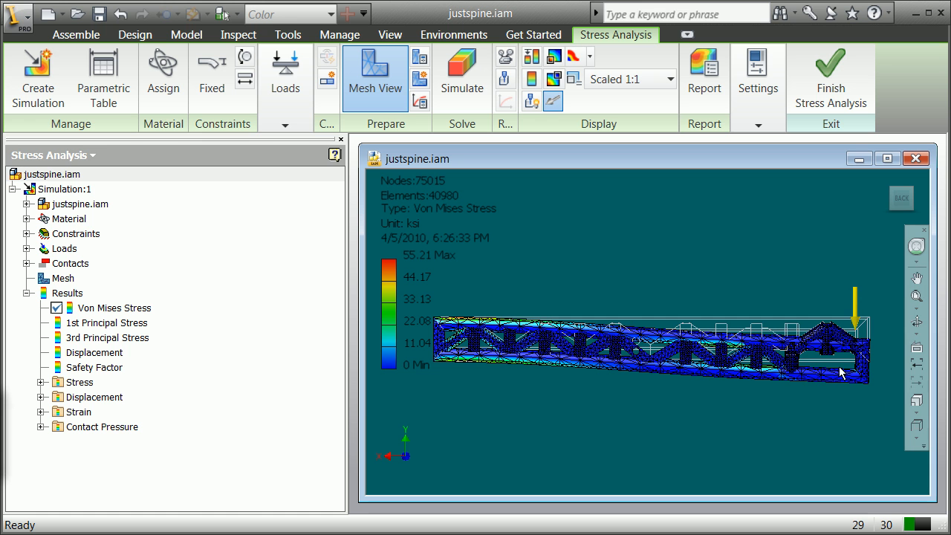
Step: Examine the Von Mises stress distribution and the deformed shape along the truss, especially at the loaded end
scroll(842, 371, "up", 2)
scroll(837, 361, "up", 1)
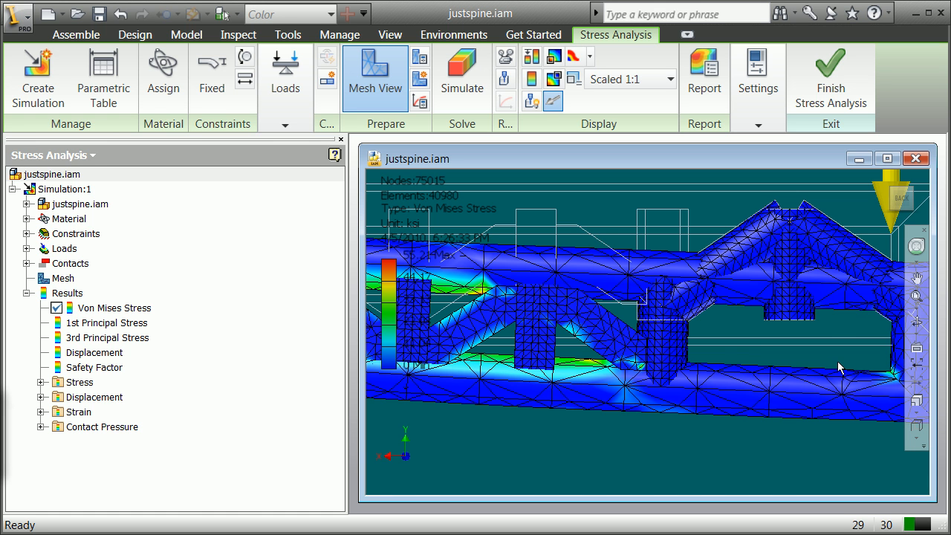
scroll(824, 354, "down", 5)
scroll(817, 338, "up", 3)
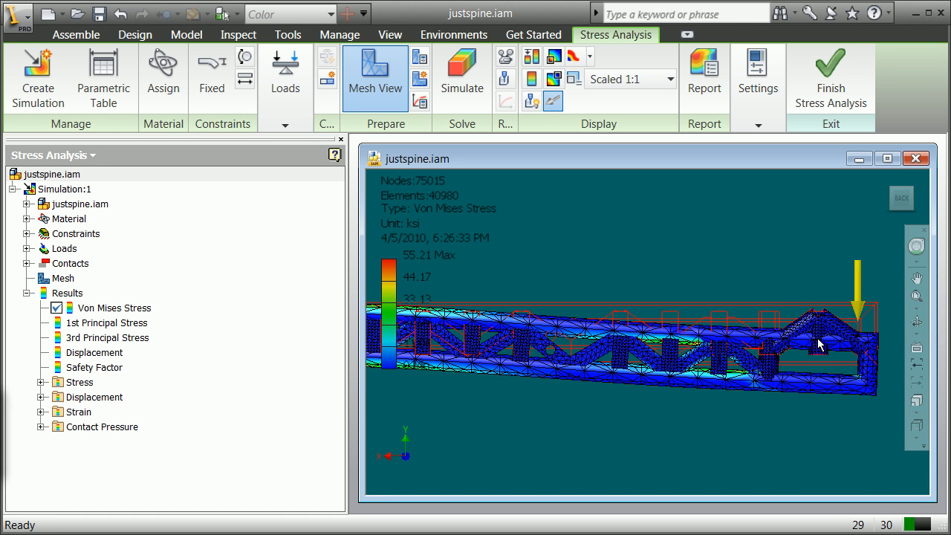
scroll(714, 332, "down", 4)
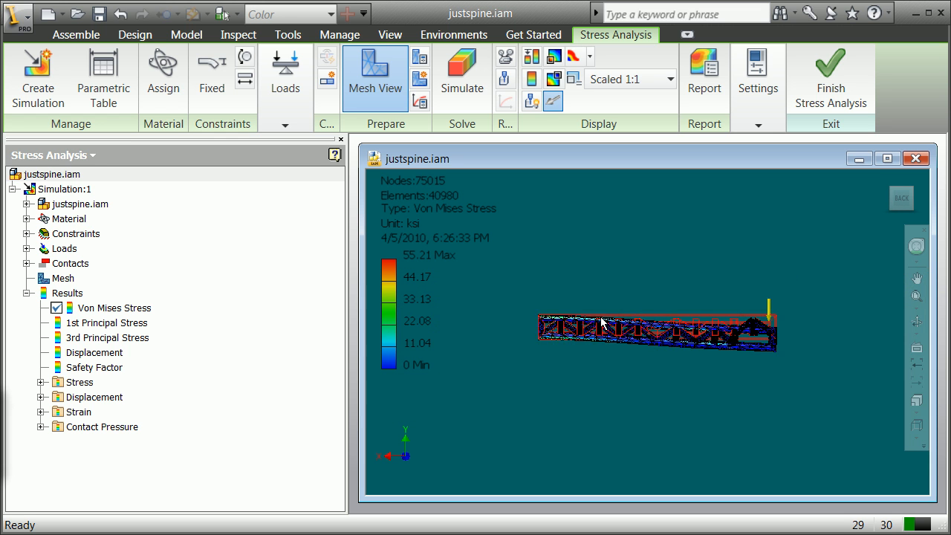
scroll(587, 324, "up", 3)
scroll(492, 323, "down", 3)
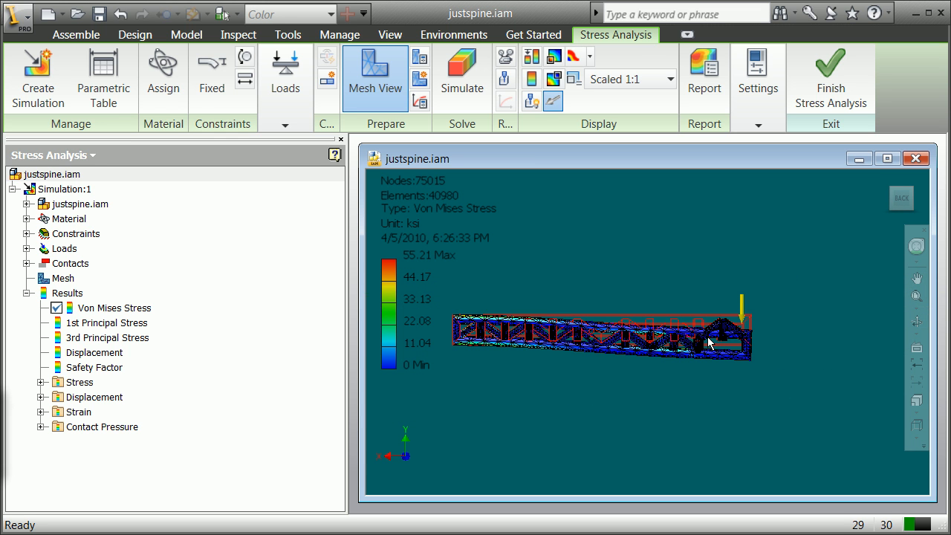
scroll(710, 342, "up", 3)
scroll(675, 312, "down", 1)
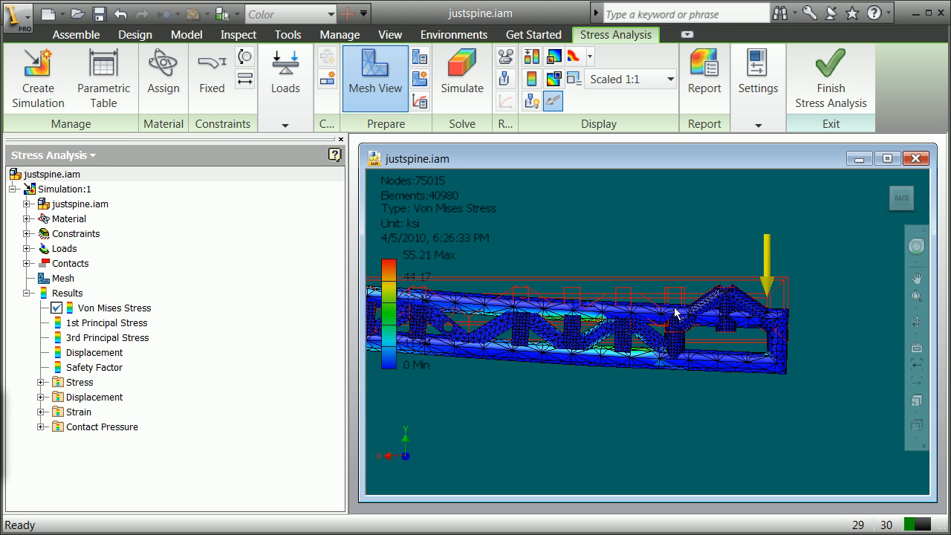
scroll(676, 312, "down", 2)
scroll(546, 315, "up", 2)
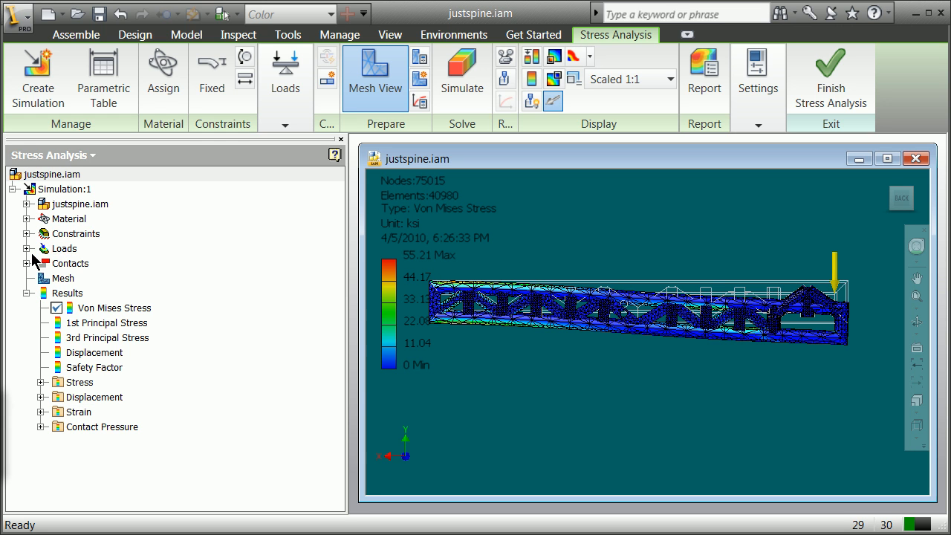
Step: Show the reaction forces of Fixed Constraint:1 and place their window clear of the truss
left_click(48, 235)
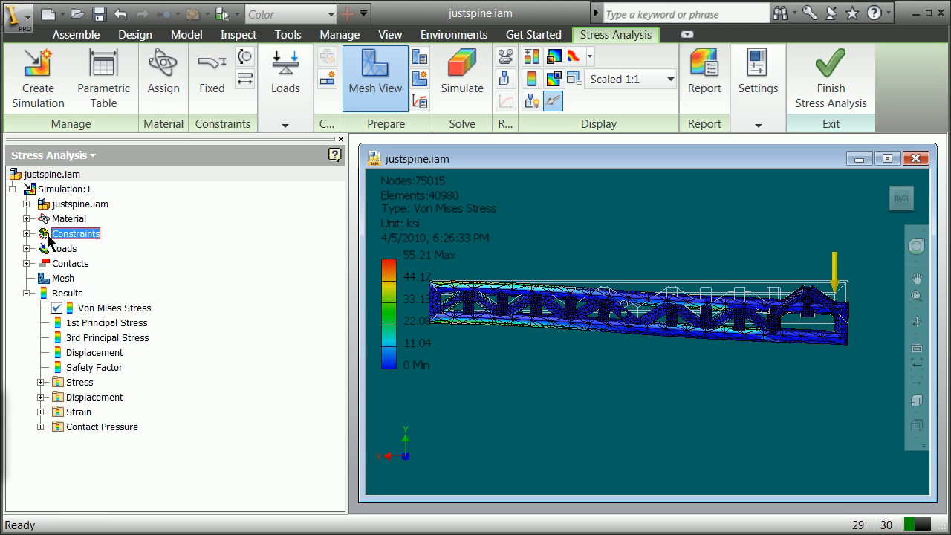
left_click(24, 233)
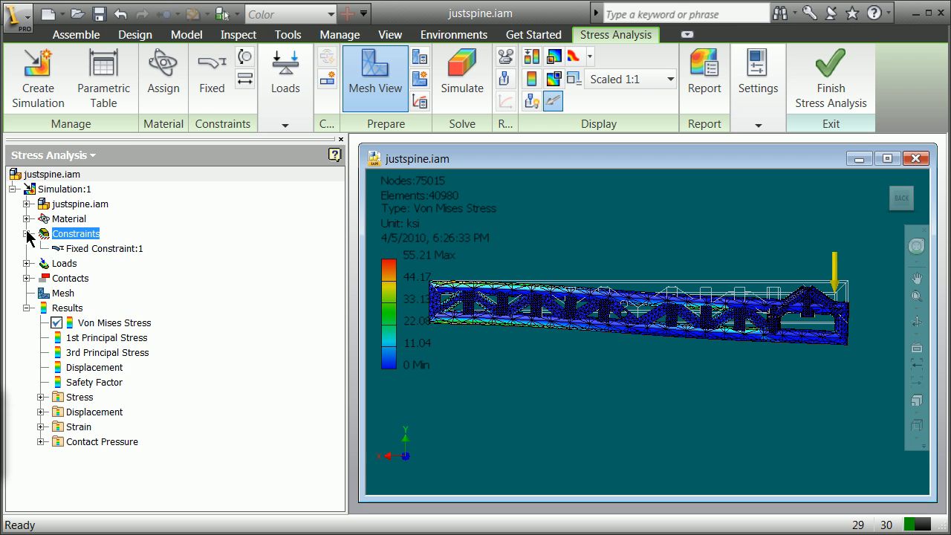
left_click(101, 250)
right_click(98, 249)
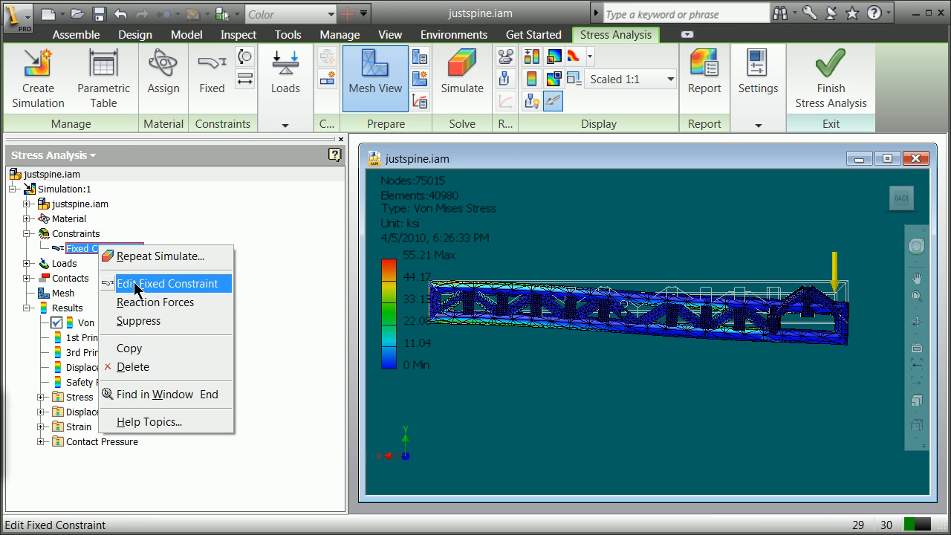
left_click(145, 303)
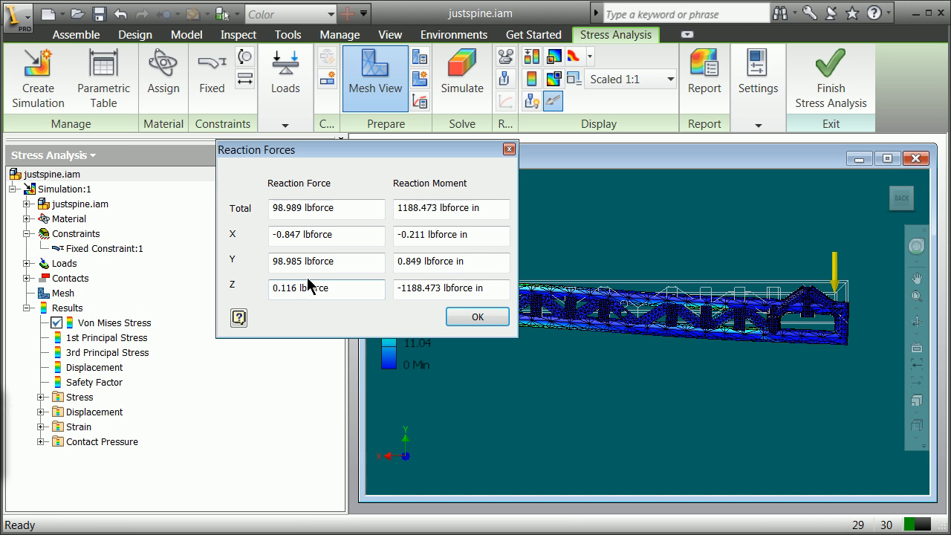
left_click_drag(379, 147, 289, 151)
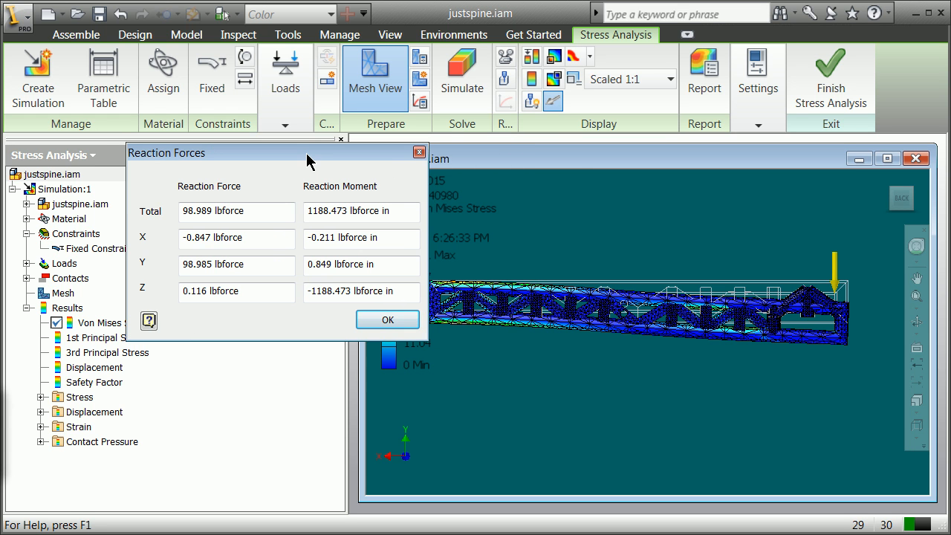
left_click_drag(309, 159, 231, 151)
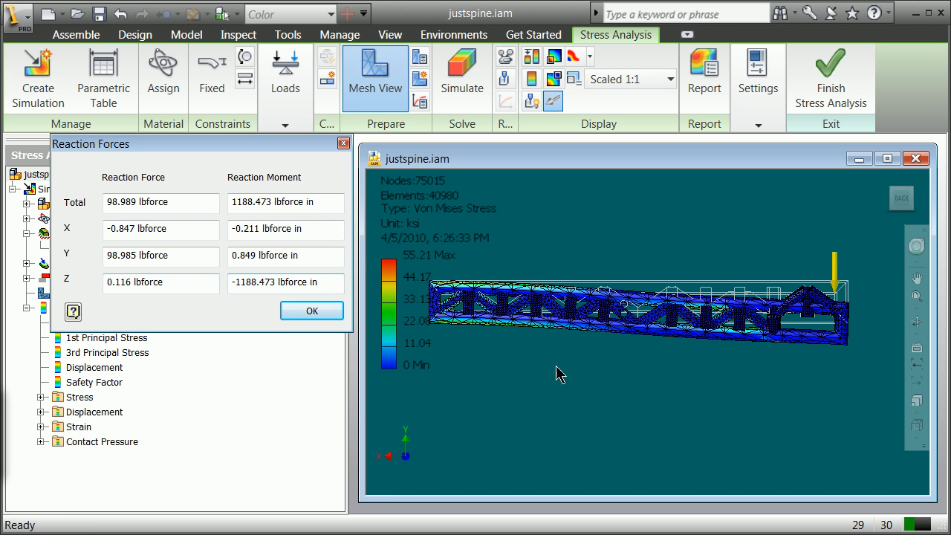
Step: Examine the deformed truss and its axis directions from the left, an angled side and the back, alongside the reaction forces
left_click_drag(907, 200, 852, 195)
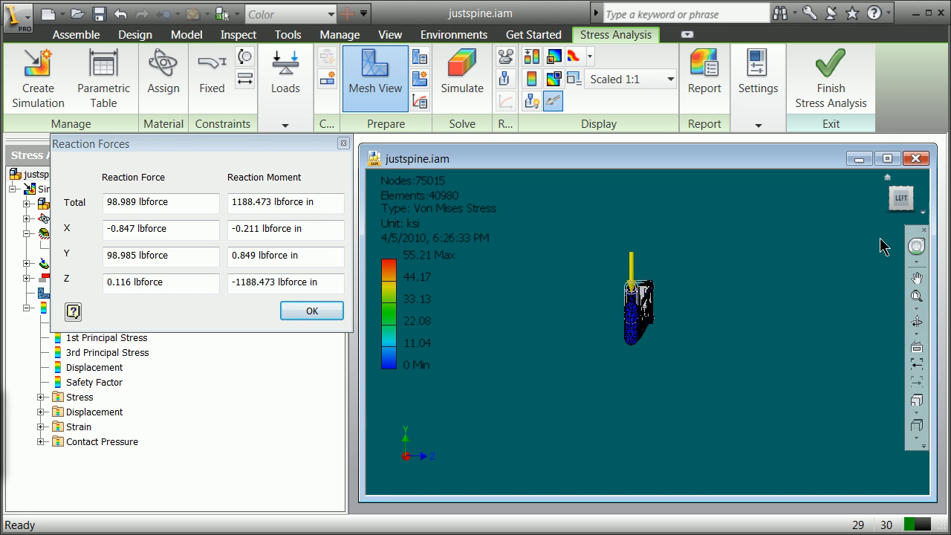
left_click(909, 197)
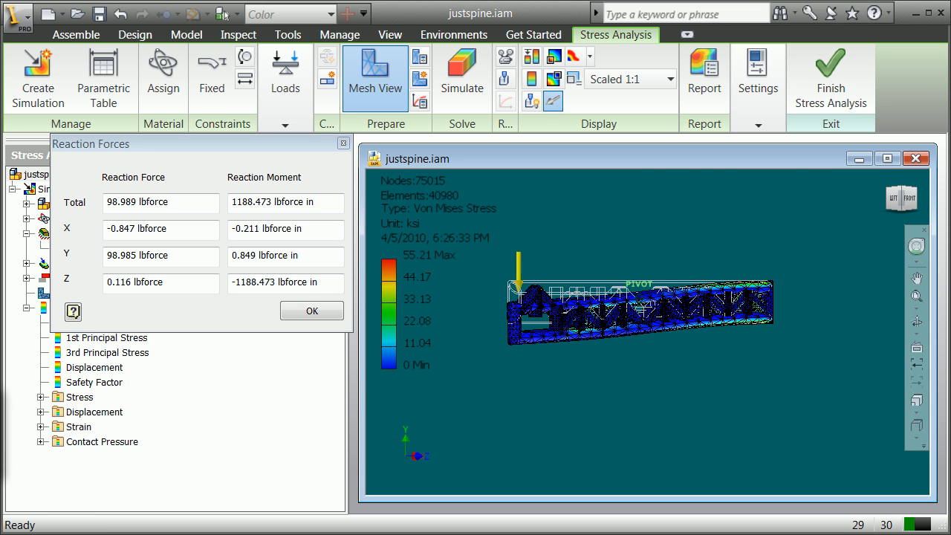
scroll(499, 297, "up", 4)
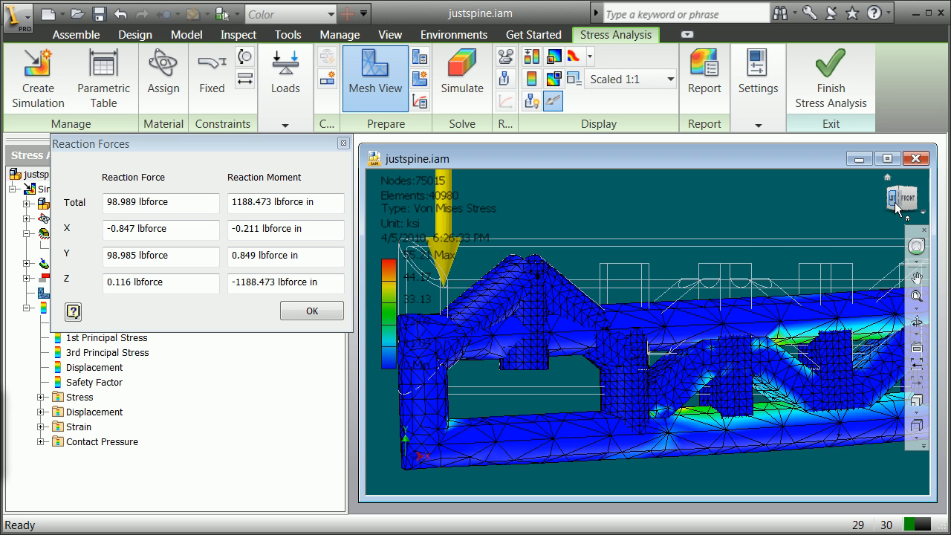
left_click_drag(894, 204, 927, 206)
scroll(753, 249, "up", 9)
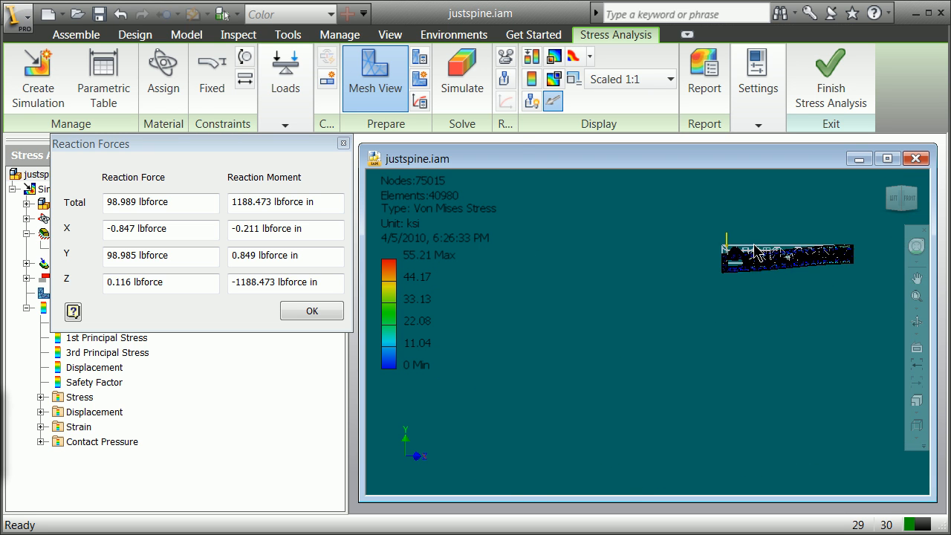
left_click(898, 199)
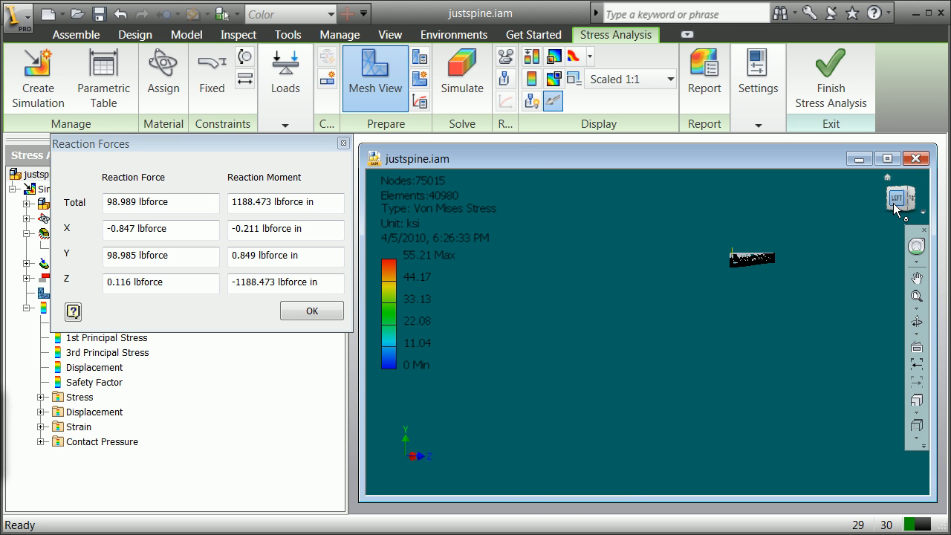
left_click(885, 199)
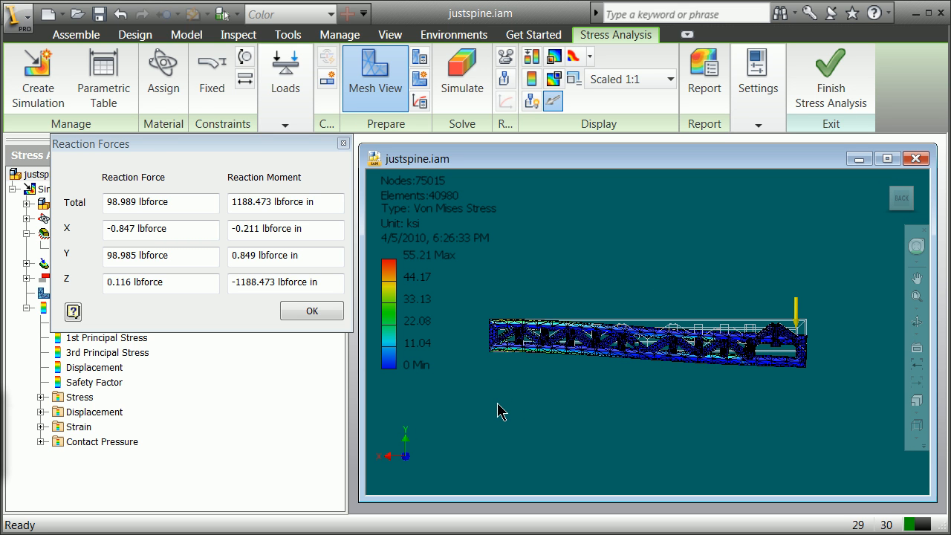
scroll(413, 461, "up", 3)
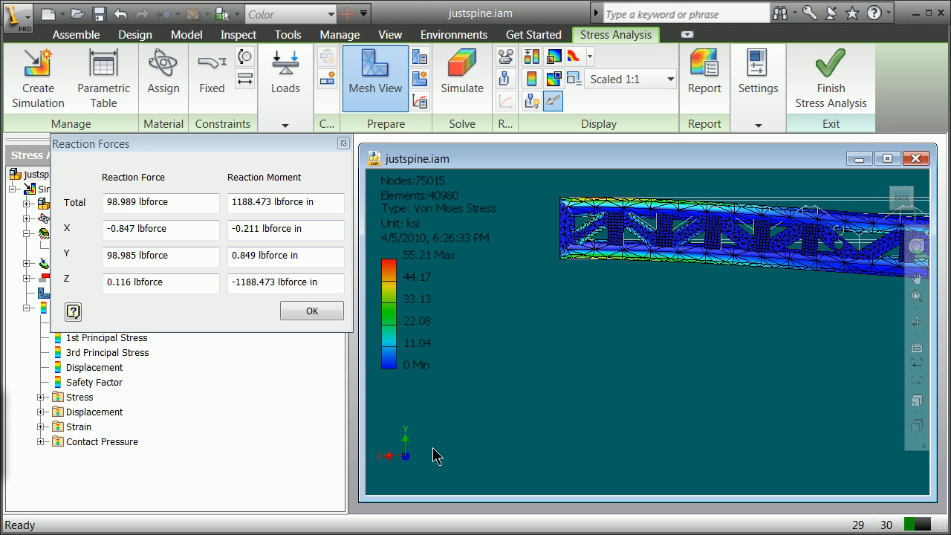
scroll(435, 456, "down", 2)
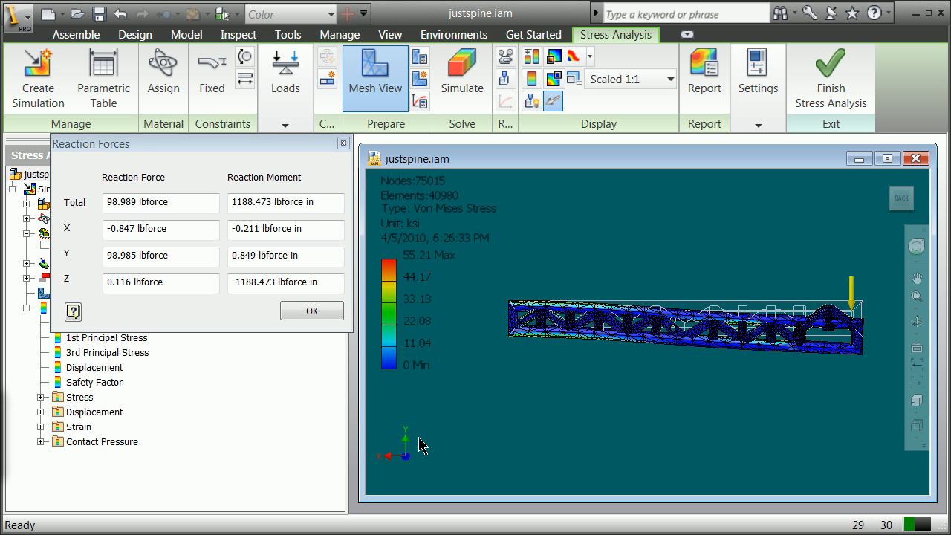
Step: View the stressed truss from the front and from below, and return to the front view
mouse_move(890, 197)
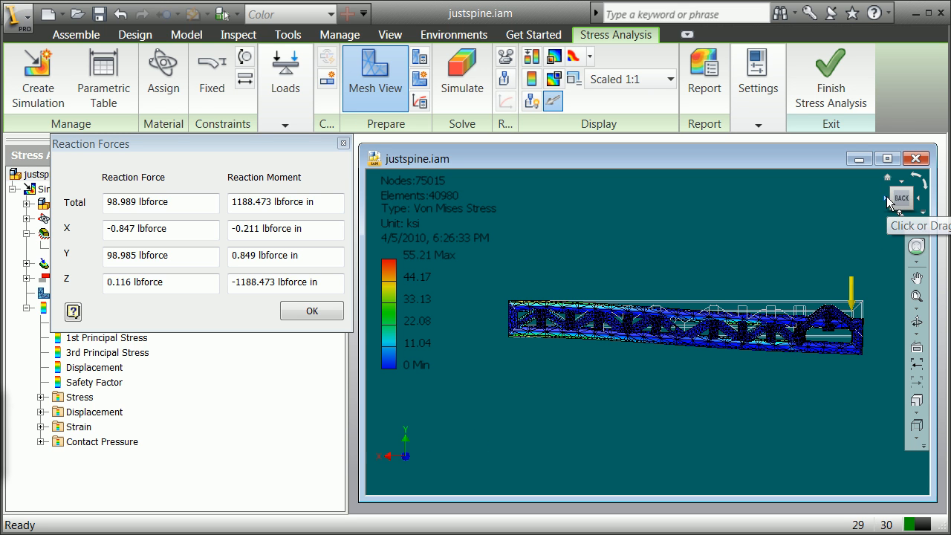
left_click(886, 196)
left_click(885, 196)
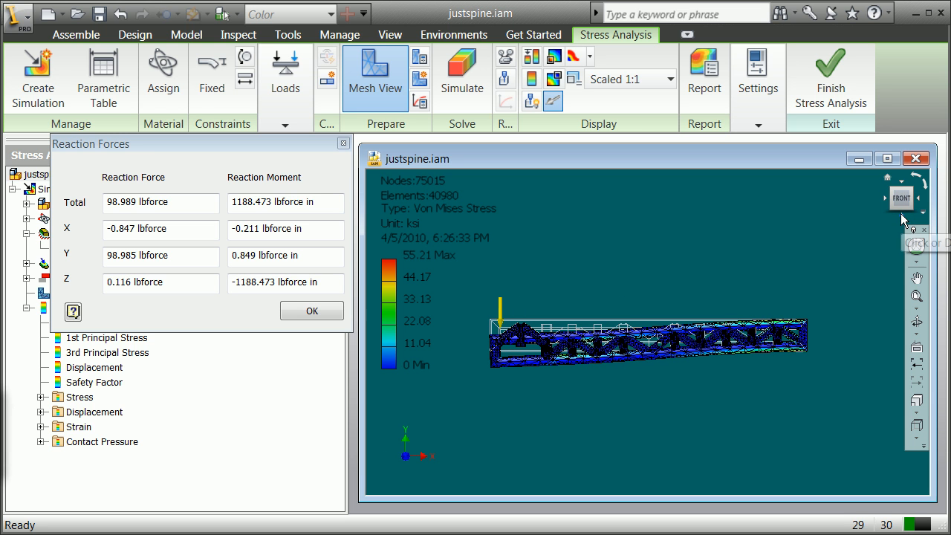
left_click(900, 213)
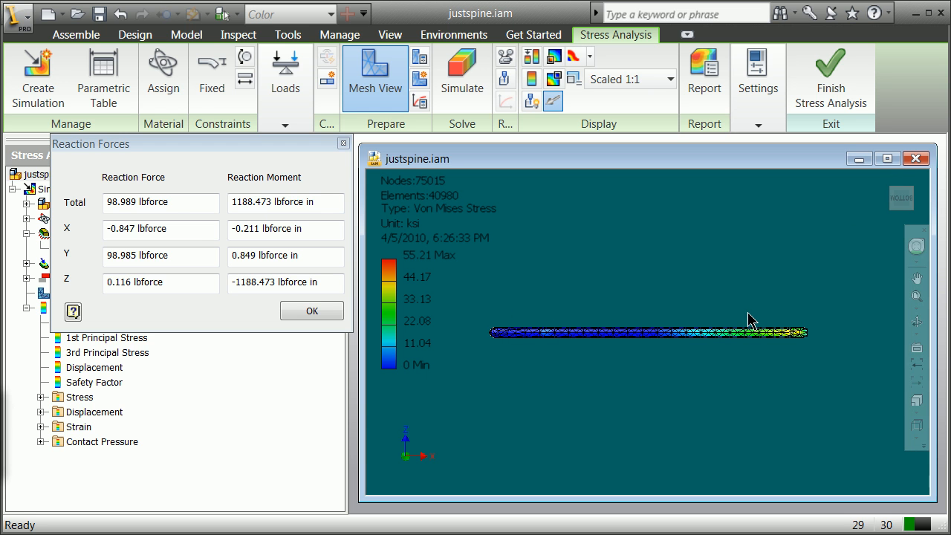
left_click(900, 191)
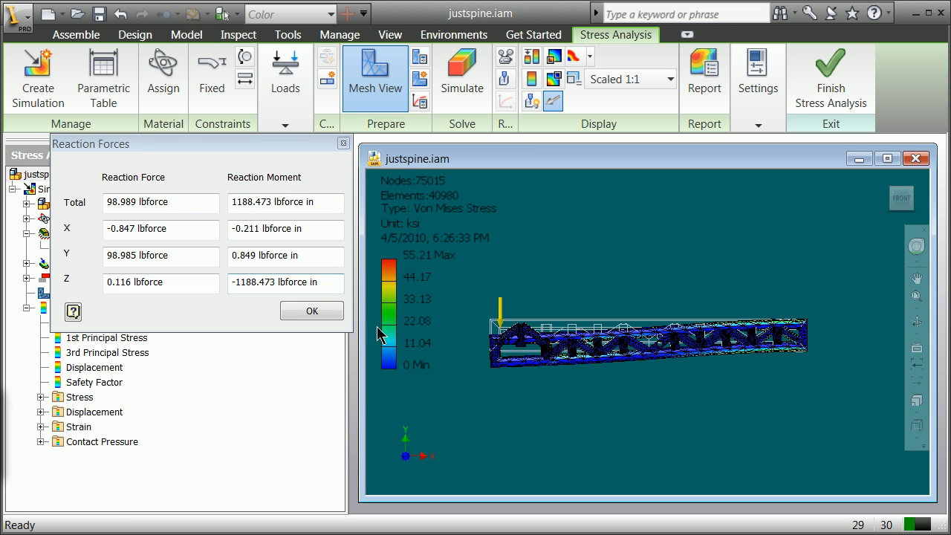
Step: Examine the Von Mises stress along the deformed truss from the front, from the loaded end to the fixed end
scroll(562, 358, "up", 5)
scroll(562, 358, "down", 3)
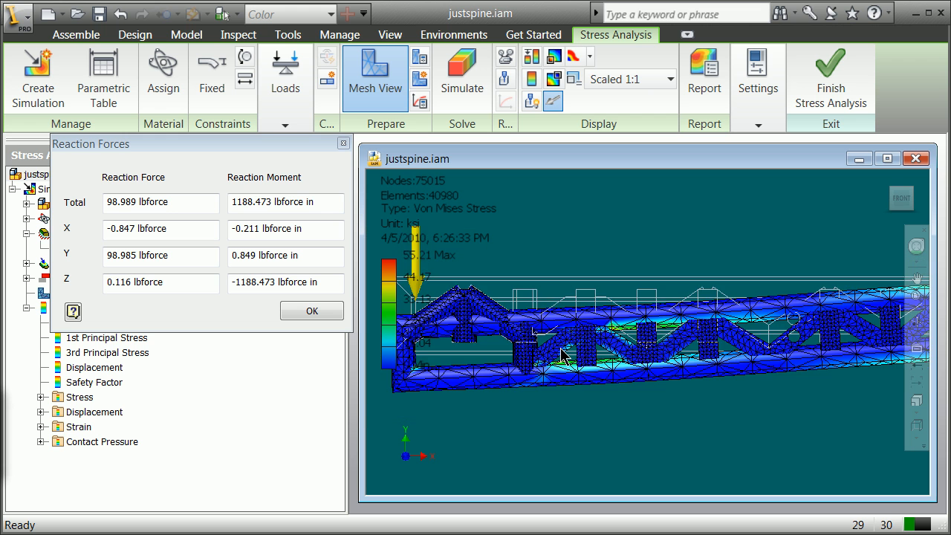
scroll(584, 360, "down", 1)
scroll(749, 357, "down", 1)
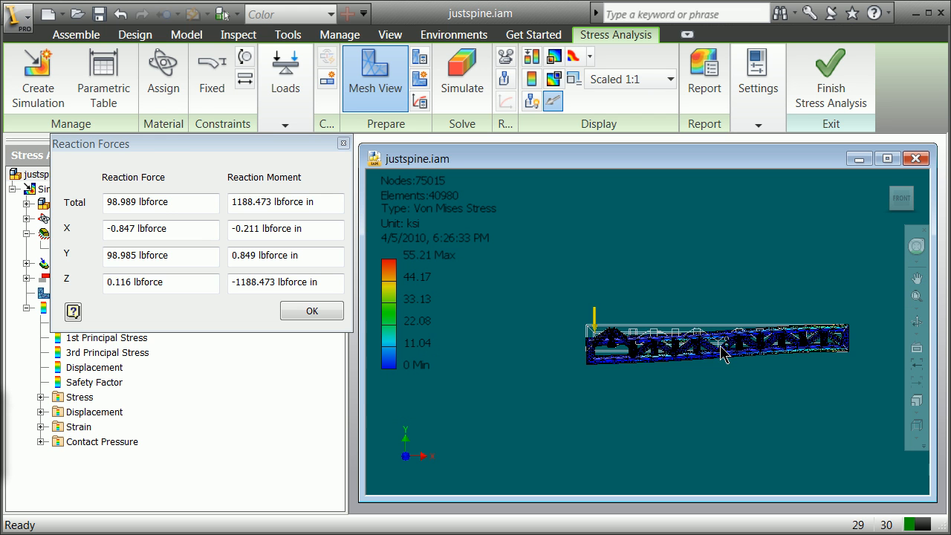
scroll(726, 354, "up", 3)
scroll(739, 341, "down", 4)
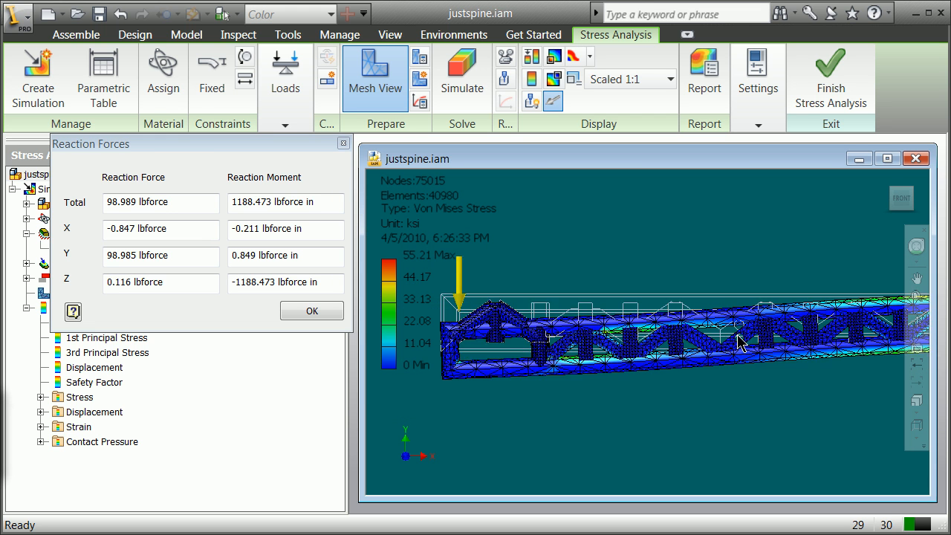
scroll(794, 329, "up", 2)
scroll(792, 350, "up", 2)
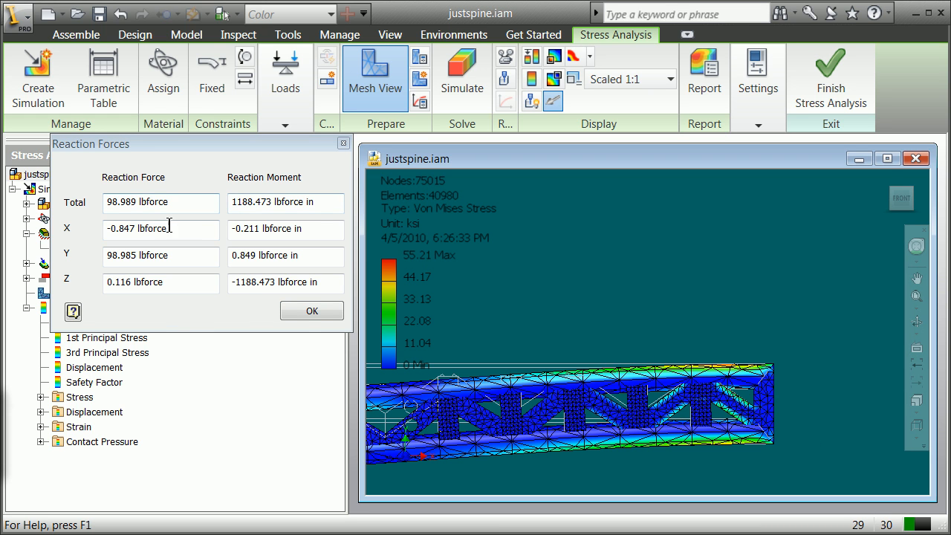
Step: Close the reaction forces window and collapse the simulation's constraints in the model tree
left_click(310, 313)
left_click(67, 249)
left_click(27, 233)
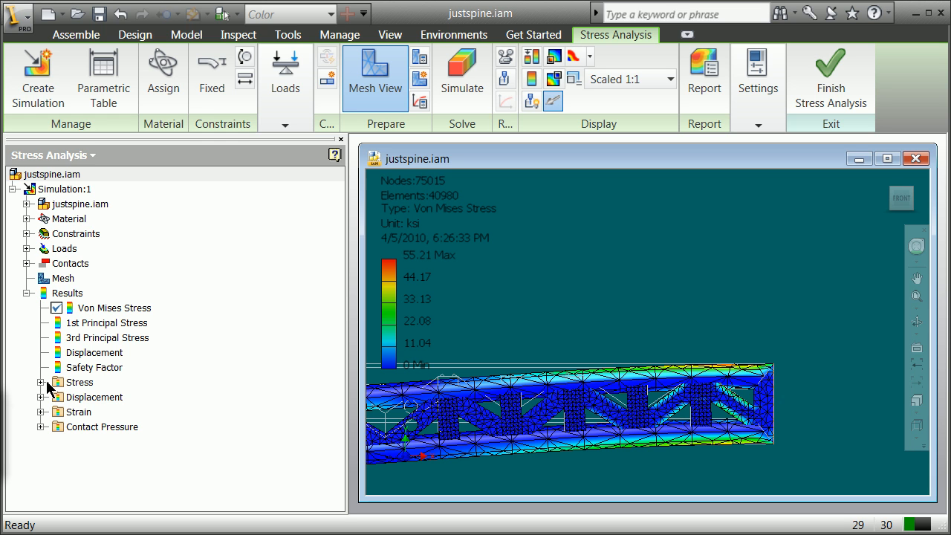
Step: Check which contact pressure results are available, and inspect the stressed members near the loaded end and across the whole truss
left_click(41, 426)
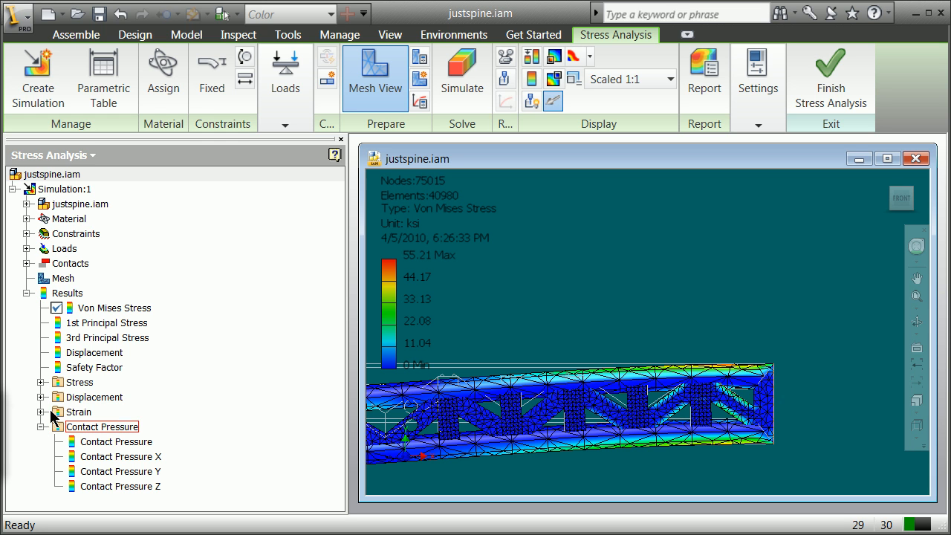
left_click(41, 426)
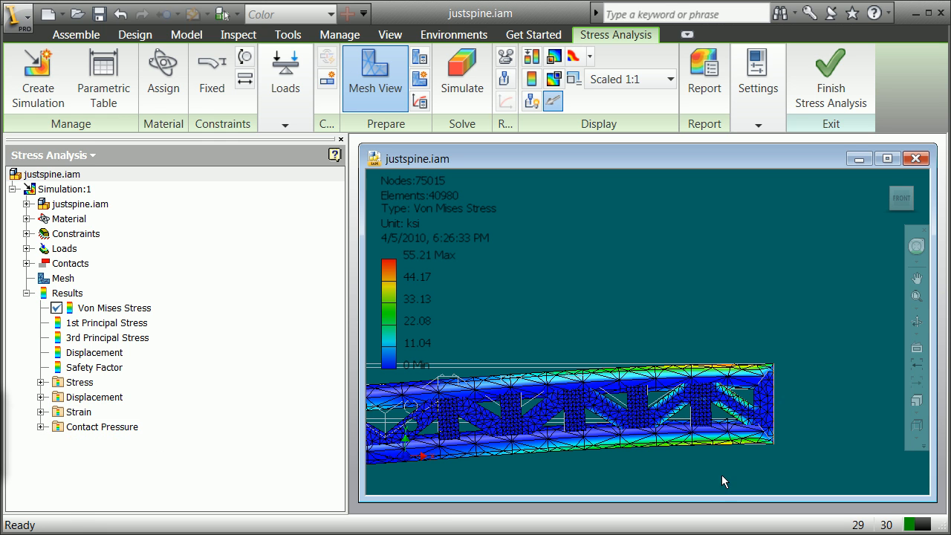
scroll(646, 455, "up", 4)
scroll(602, 433, "down", 4)
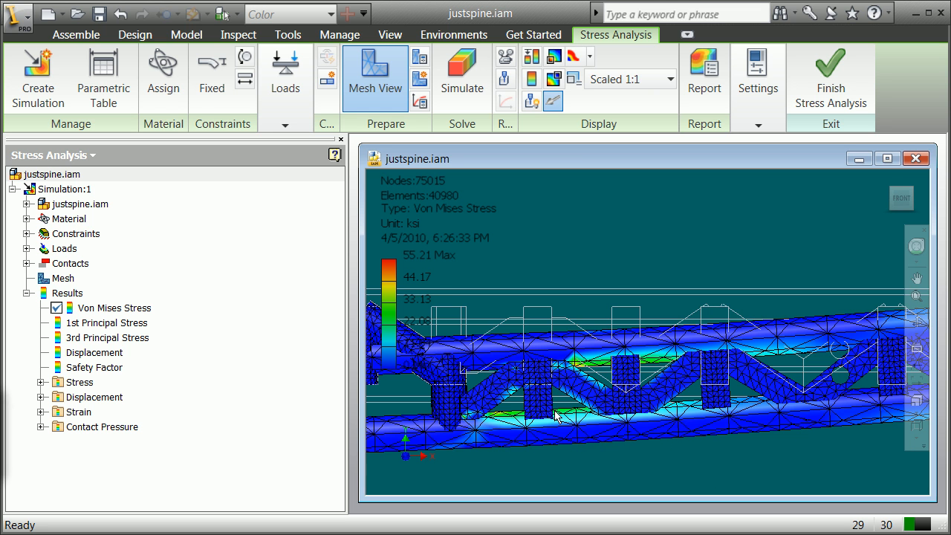
scroll(591, 393, "up", 2)
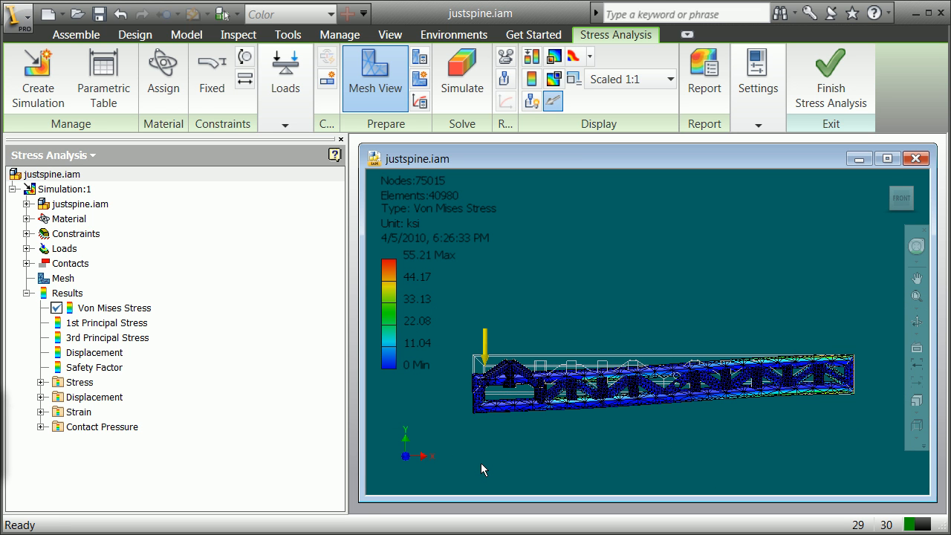